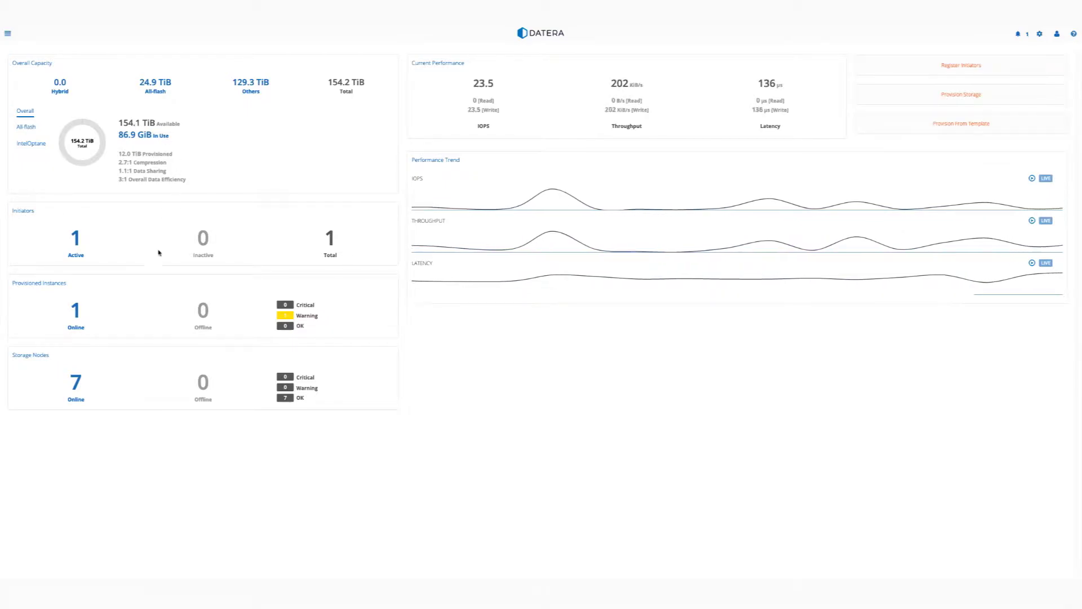
Step: Review the performance trend and the storage nodes, including the details of node tlx21.tlx.daterainc.com
{"action": "mouse_move", "coordinate": [915, 209]}
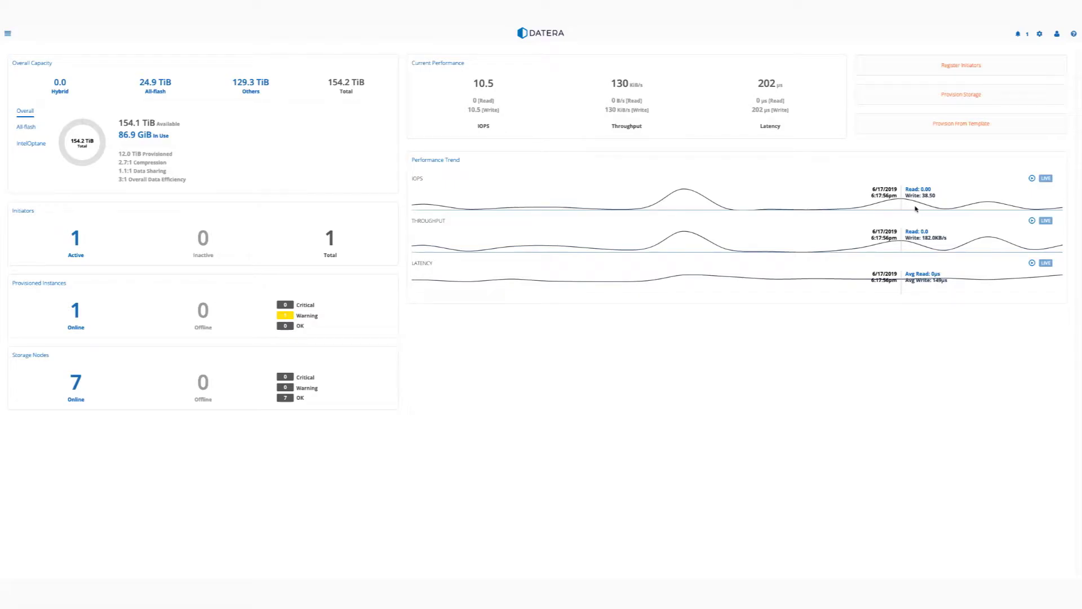
{"action": "left_click", "coordinate": [75, 385]}
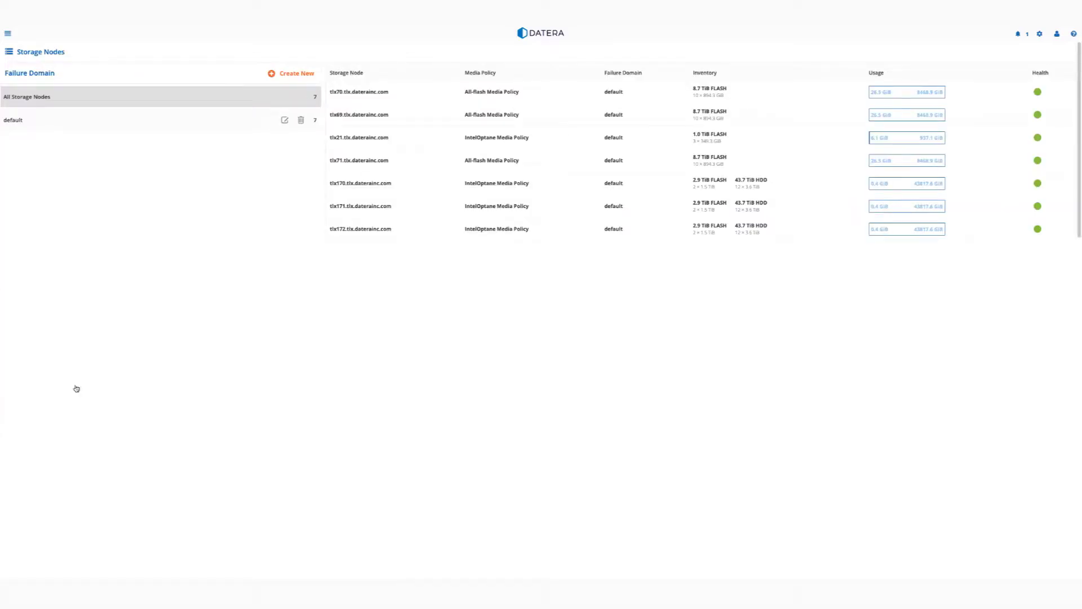
{"action": "left_click", "coordinate": [506, 137]}
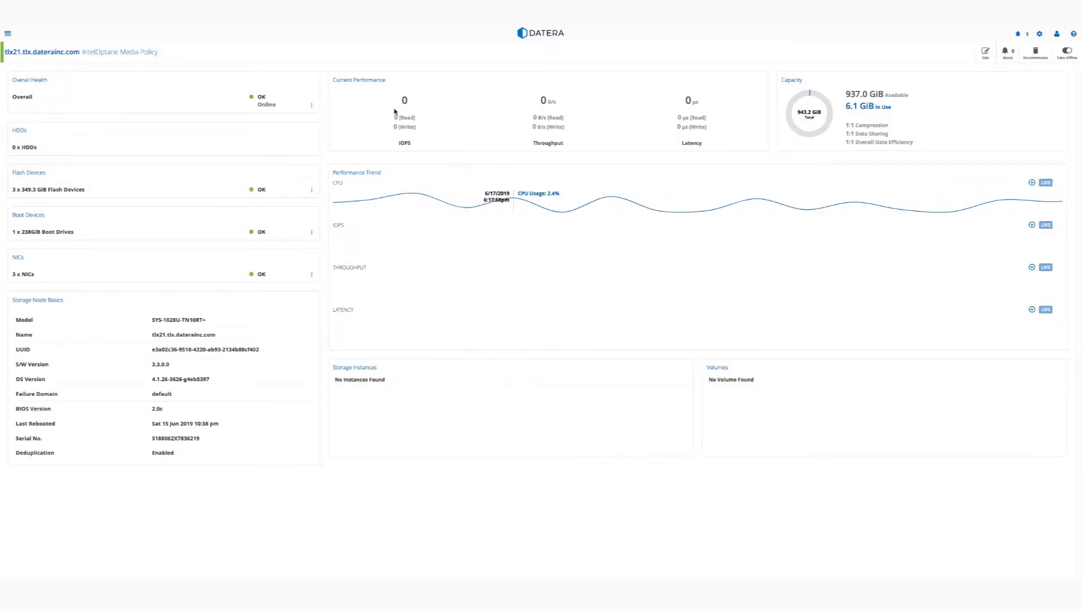
{"action": "key", "text": "alt+Left"}
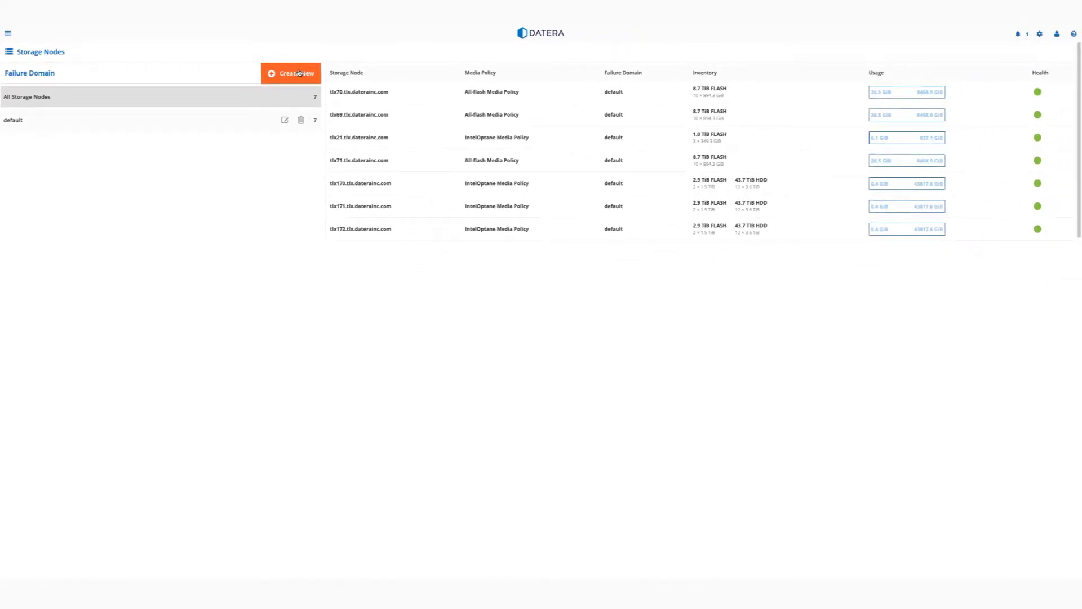
Step: View the form for creating a failure domain and dismiss it without creating one
{"action": "left_click", "coordinate": [299, 72]}
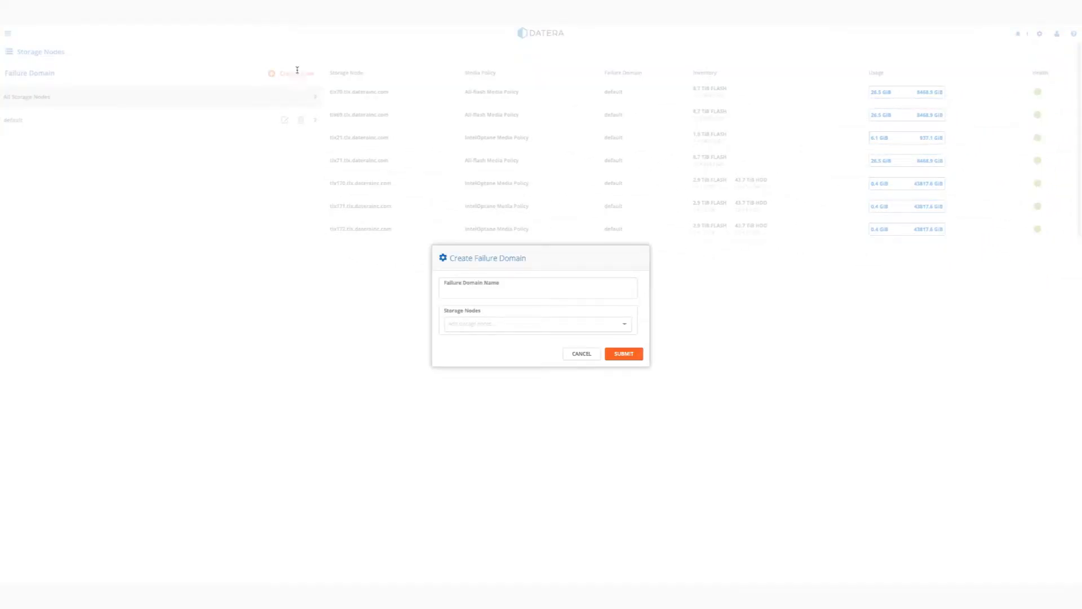
{"action": "left_click", "coordinate": [579, 355]}
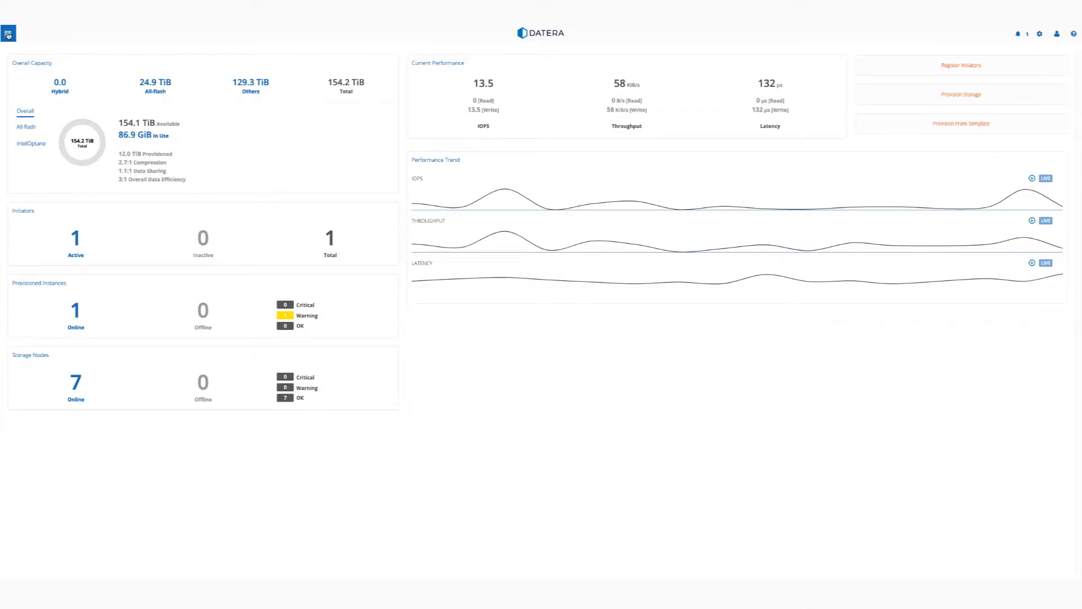
Step: Open the Cassandra placement policy to view its definition
{"action": "left_click", "coordinate": [8, 34]}
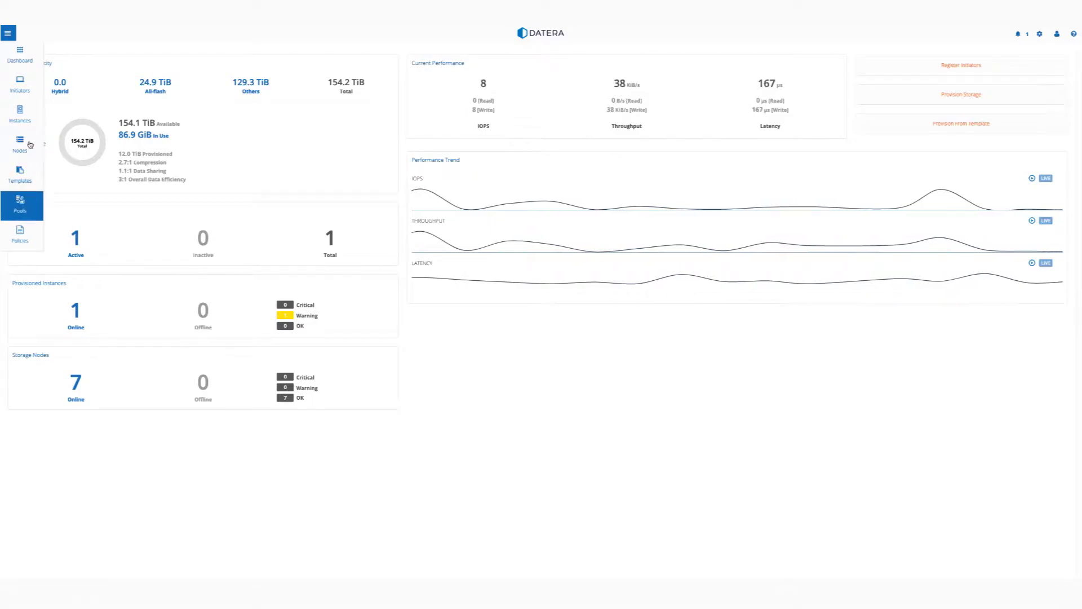
{"action": "left_click", "coordinate": [20, 234]}
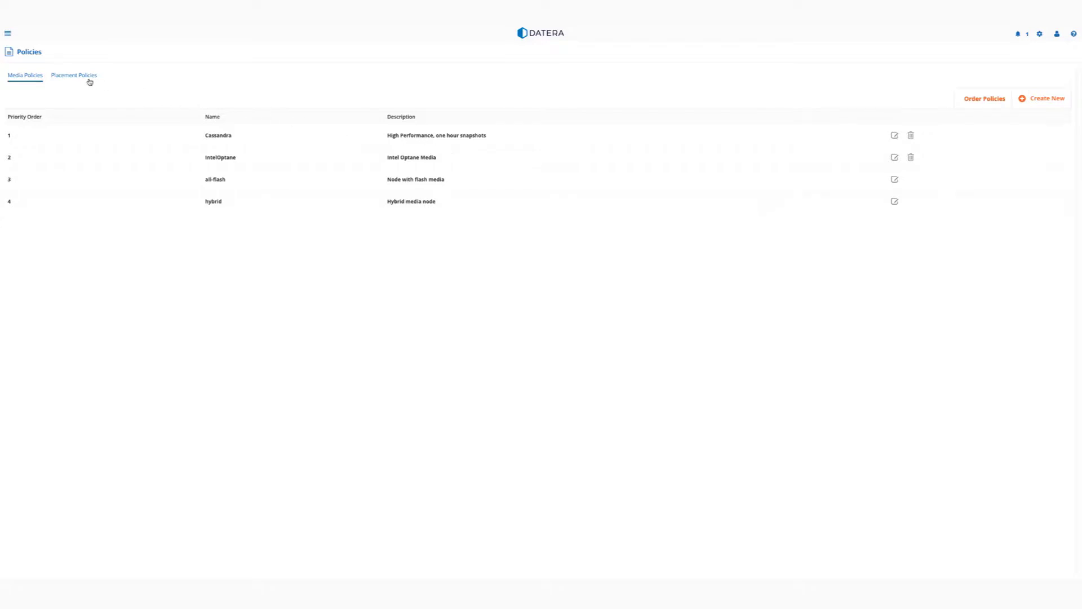
{"action": "left_click", "coordinate": [67, 77]}
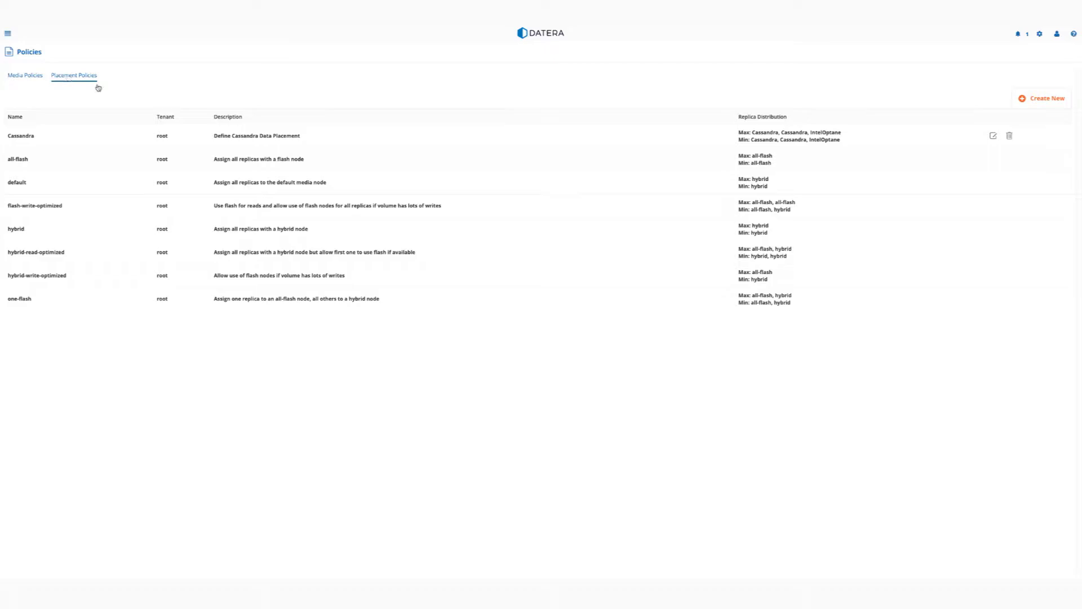
{"action": "left_click", "coordinate": [993, 136]}
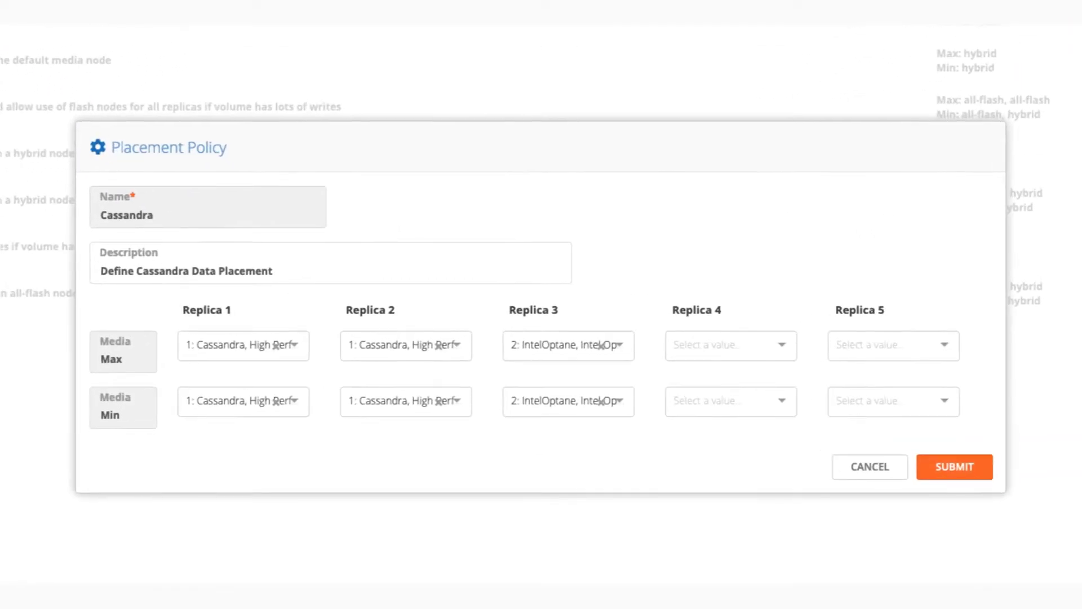
Step: Check the media choices for Replica 1 and Replica 2 in the Cassandra placement policy and close it unchanged
{"action": "left_click", "coordinate": [288, 347]}
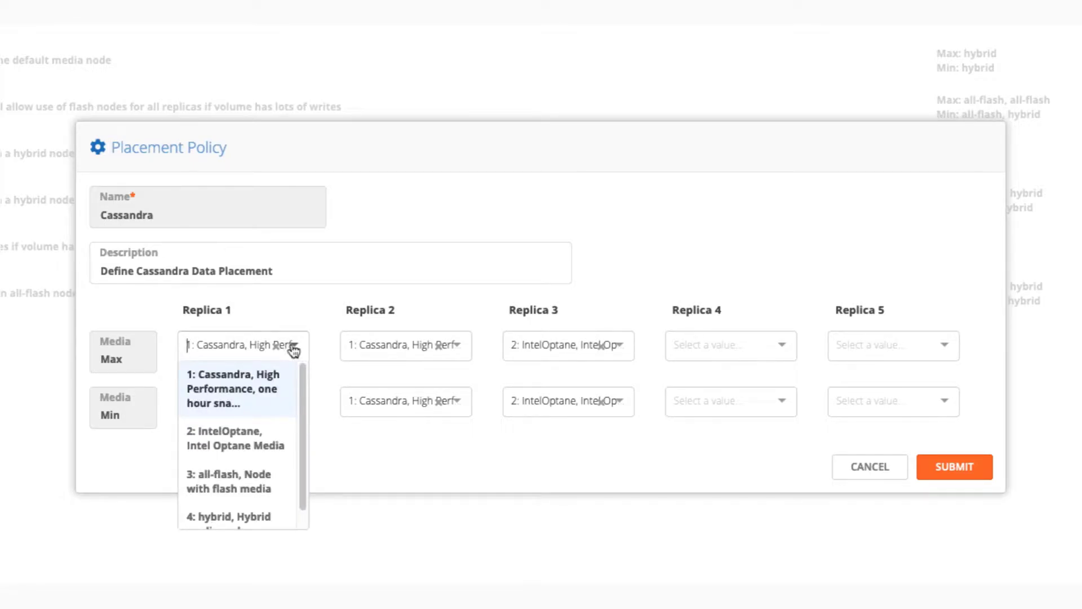
{"action": "left_click", "coordinate": [293, 350]}
{"action": "left_click", "coordinate": [293, 401]}
{"action": "left_click", "coordinate": [293, 403]}
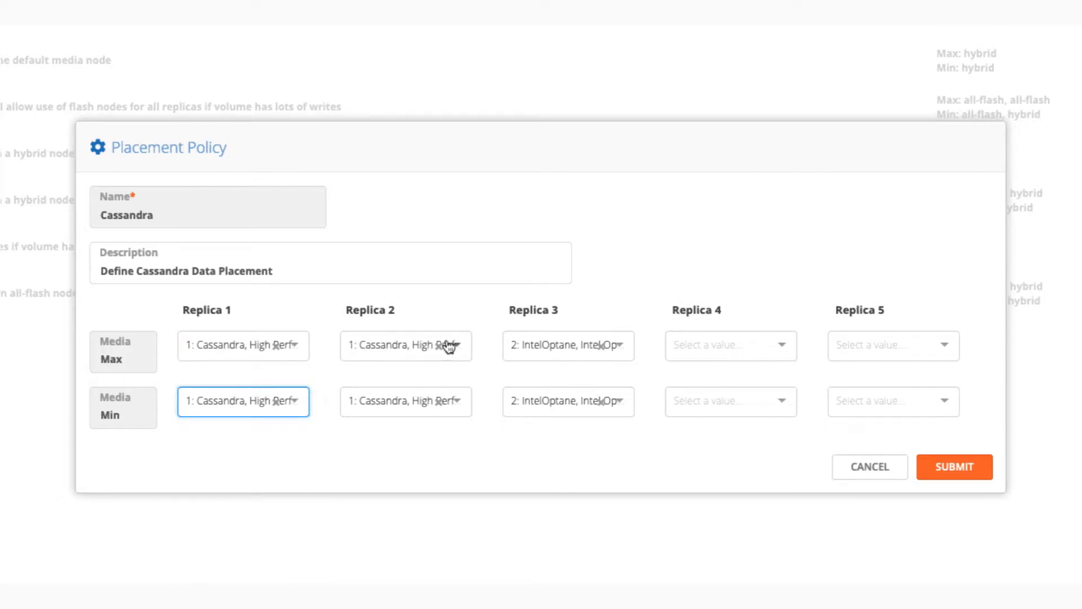
{"action": "left_click", "coordinate": [448, 346]}
{"action": "left_click", "coordinate": [449, 346]}
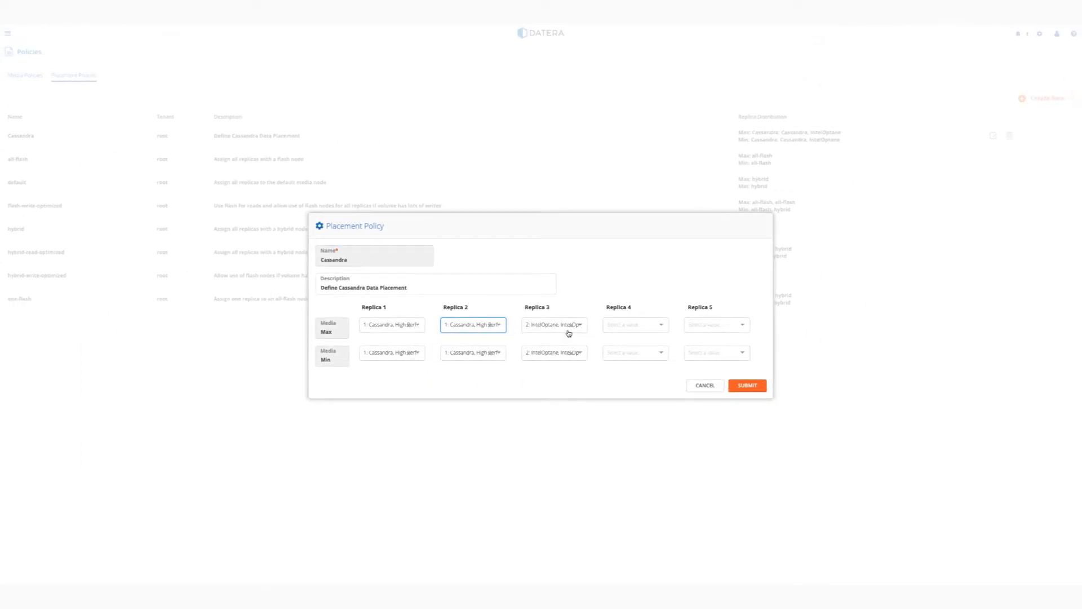
{"action": "key", "text": "Escape"}
Step: Inspect the Cassandra media policy's settings and close it without changes
{"action": "left_click", "coordinate": [34, 78]}
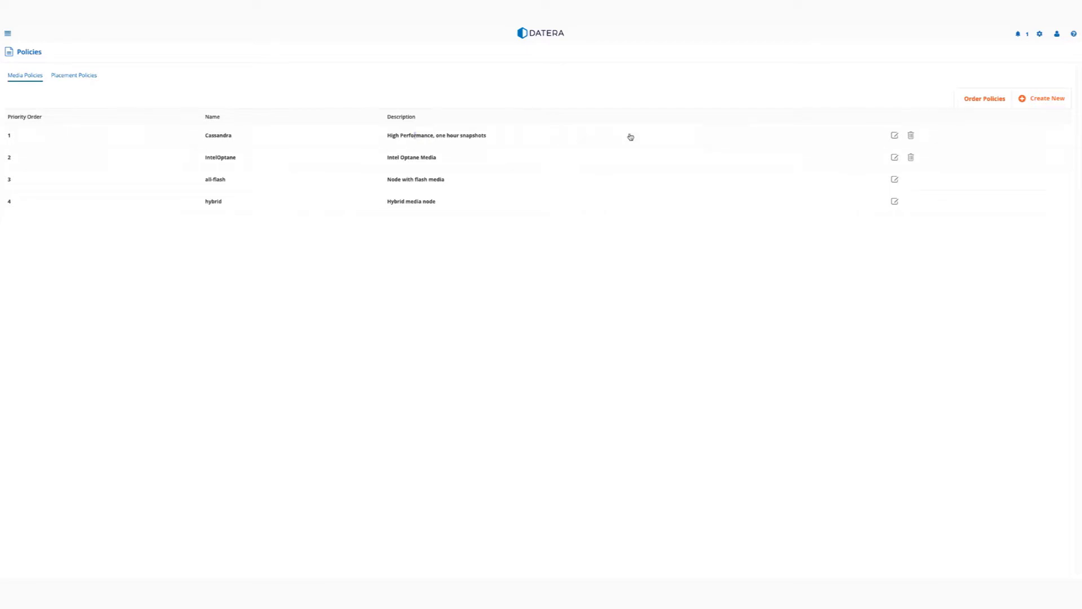
{"action": "left_click", "coordinate": [895, 135]}
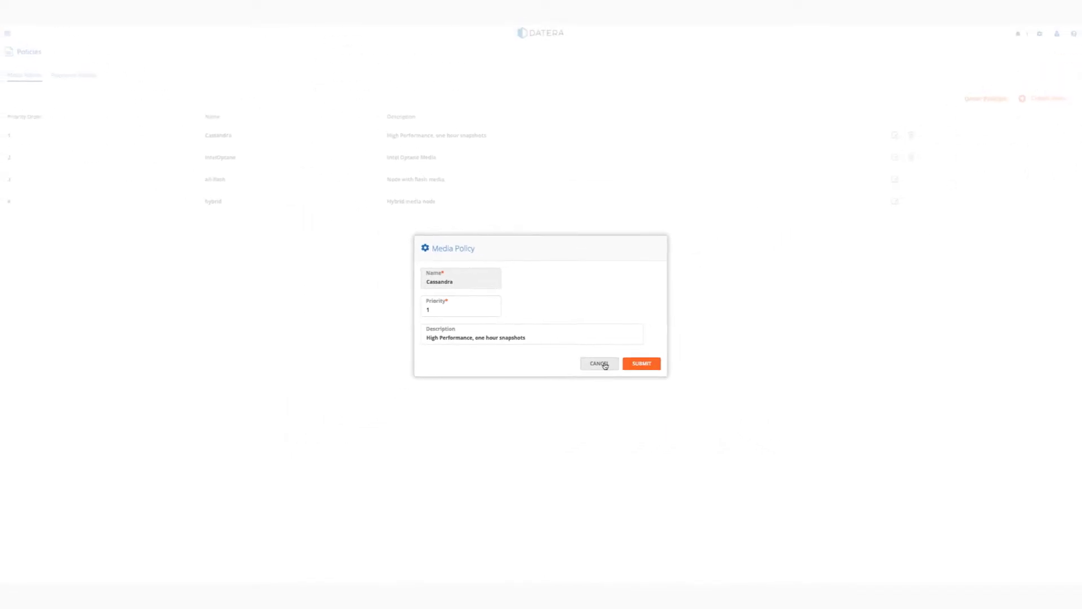
{"action": "left_click", "coordinate": [605, 365]}
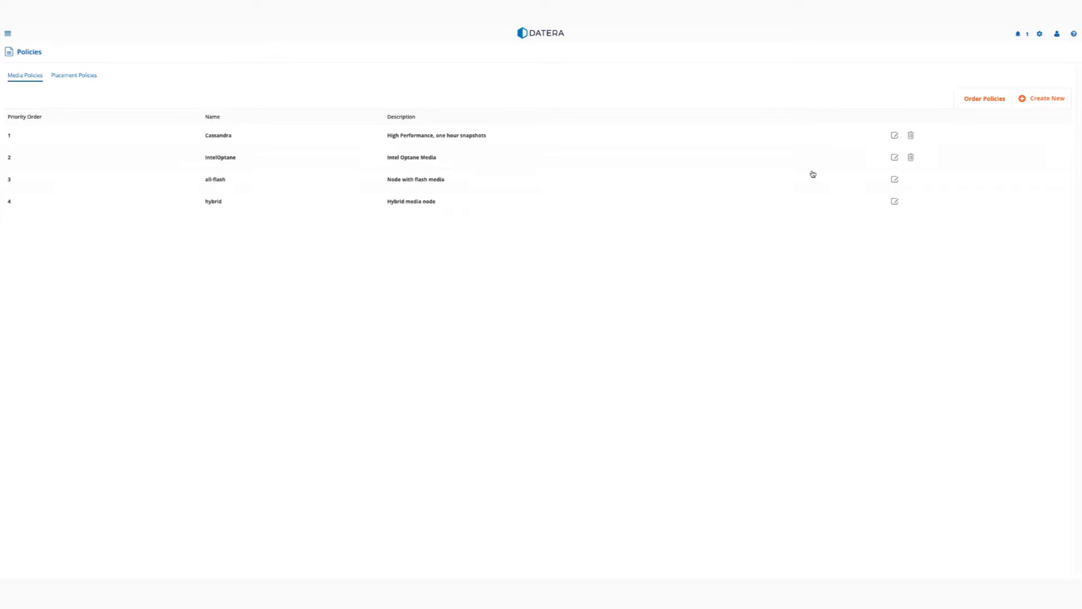
Step: Create a media policy named Cassandra2 with priority 2 and the description "High performance, lower durability"
{"action": "left_click", "coordinate": [1042, 98]}
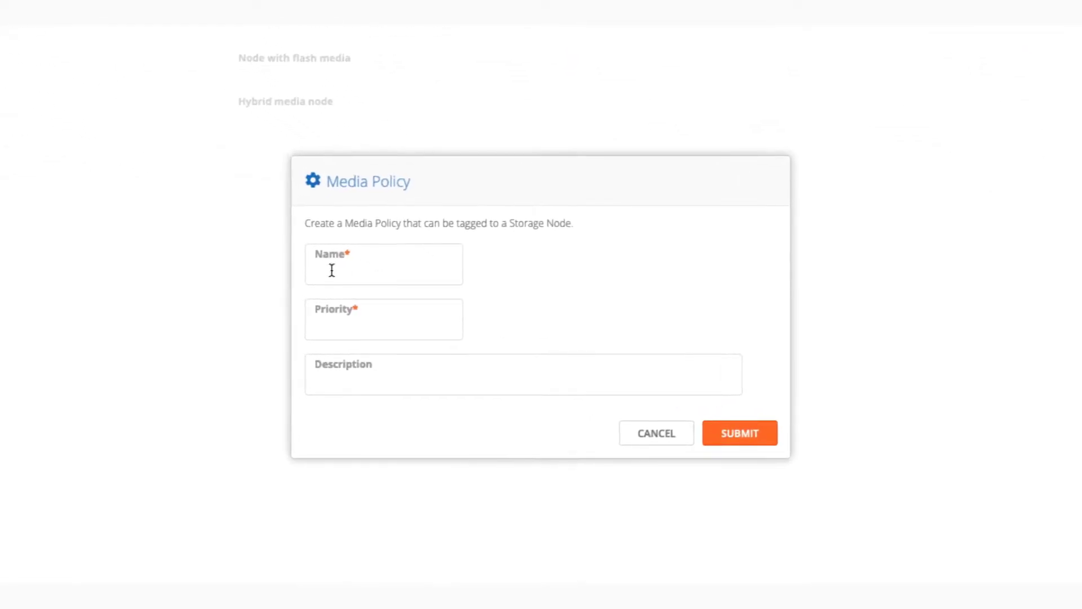
{"action": "left_click", "coordinate": [331, 270]}
{"action": "type", "text": "Cassandra2"}
{"action": "left_click", "coordinate": [372, 319]}
{"action": "type", "text": "2"}
{"action": "left_click", "coordinate": [365, 382]}
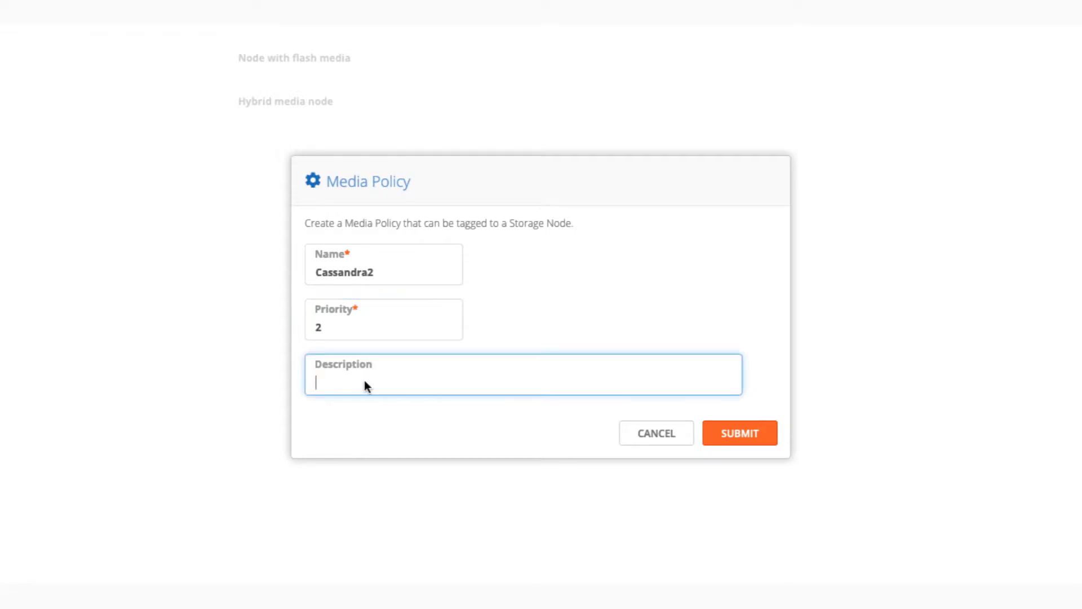
{"action": "type", "text": "High performance, lower durability"}
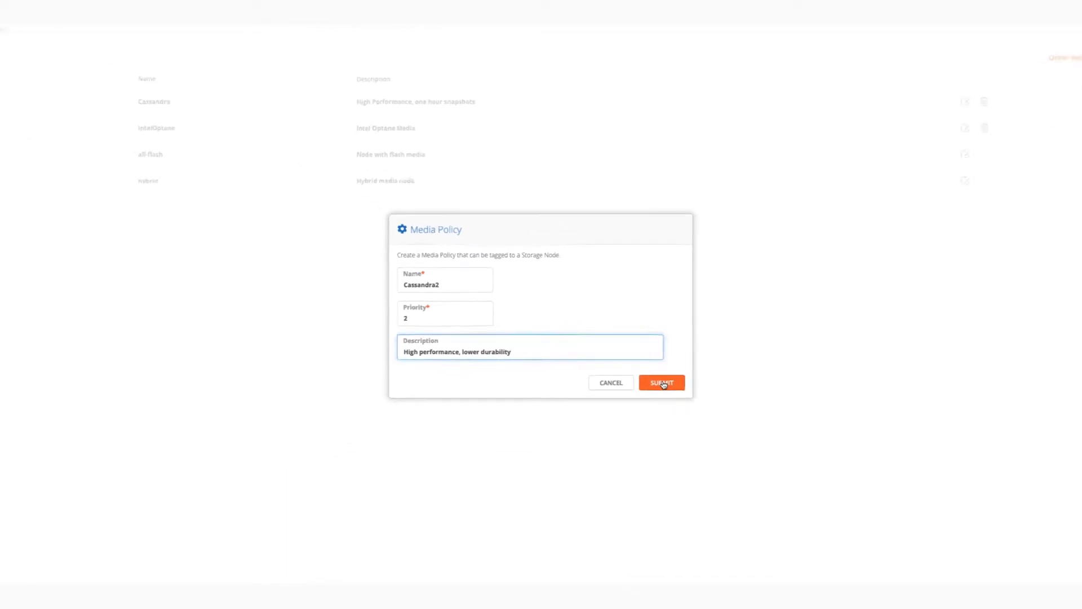
{"action": "left_click", "coordinate": [663, 384]}
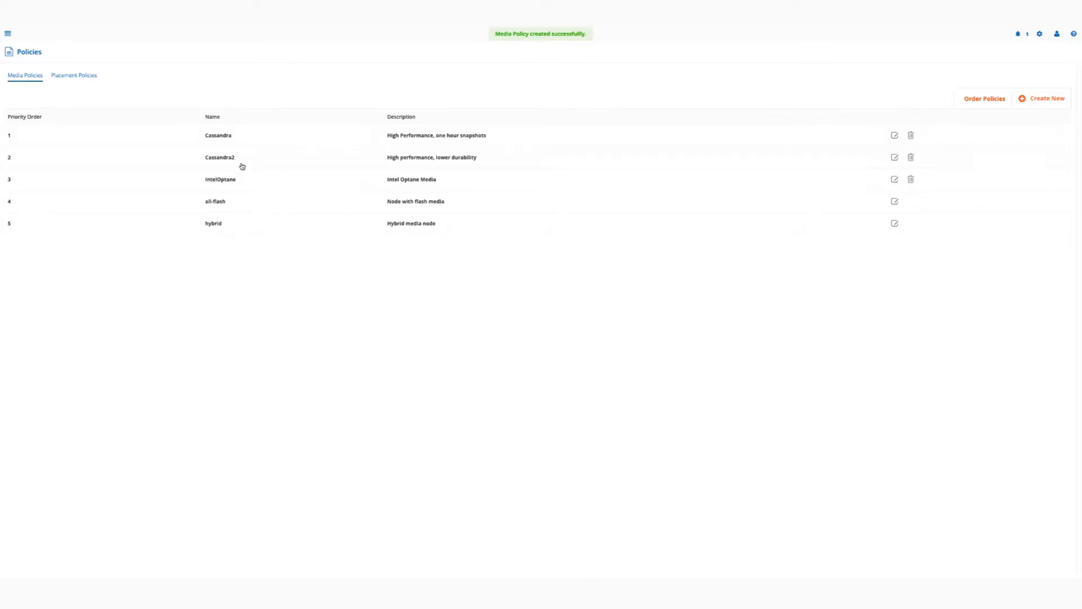
Step: Start a new placement policy and name it Cassandra2
{"action": "left_click", "coordinate": [68, 77]}
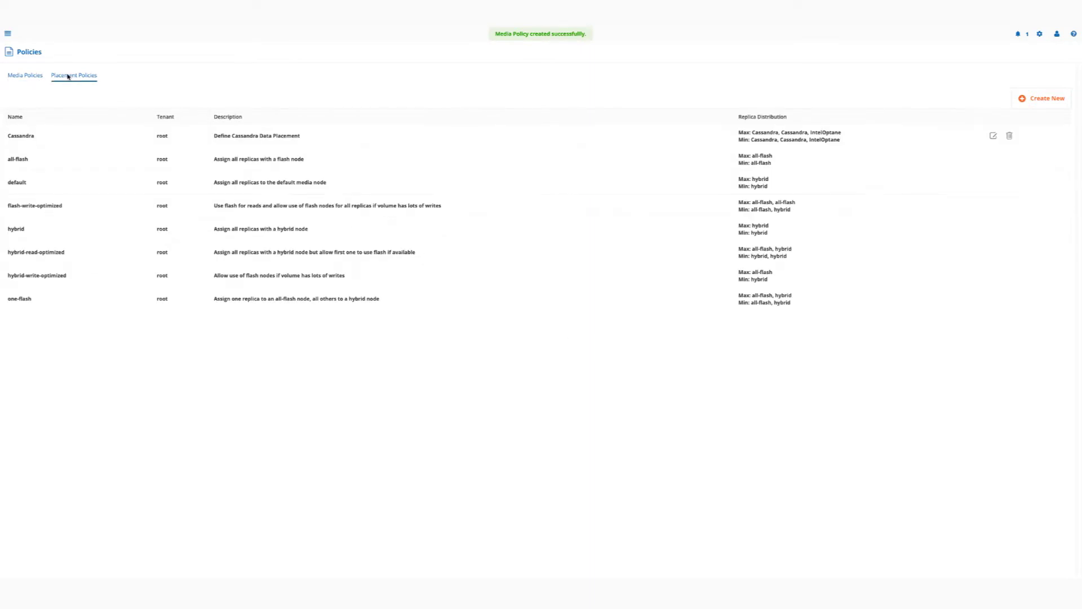
{"action": "left_click", "coordinate": [1047, 99]}
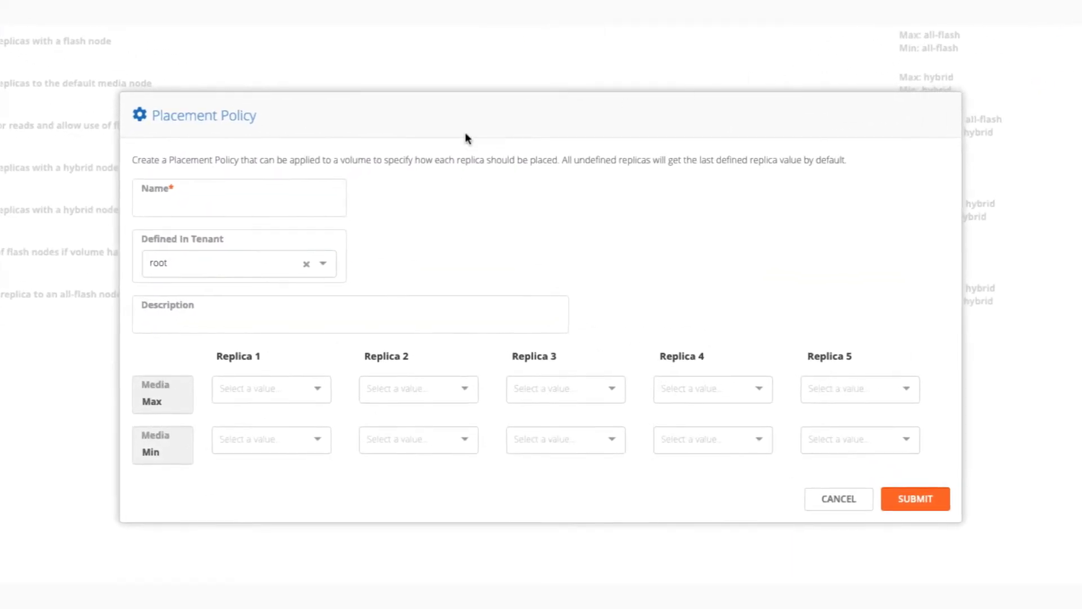
{"action": "left_click", "coordinate": [182, 192]}
{"action": "type", "text": "C"}
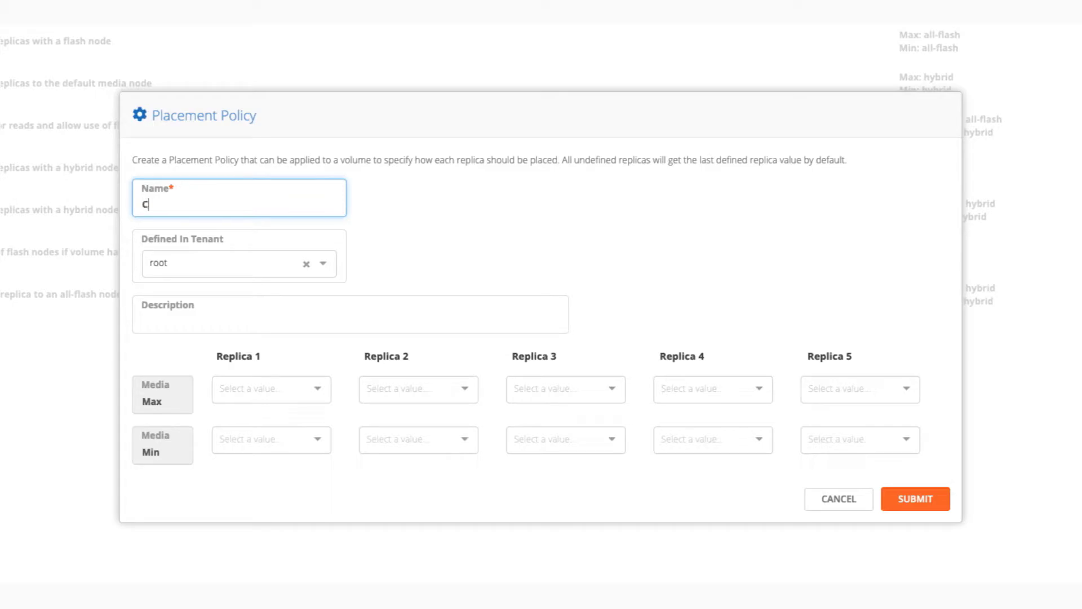
{"action": "type", "text": "assandra2"}
Step: Set both the maximum and minimum media of Replica 1 to IntelOptane
{"action": "left_click", "coordinate": [302, 383]}
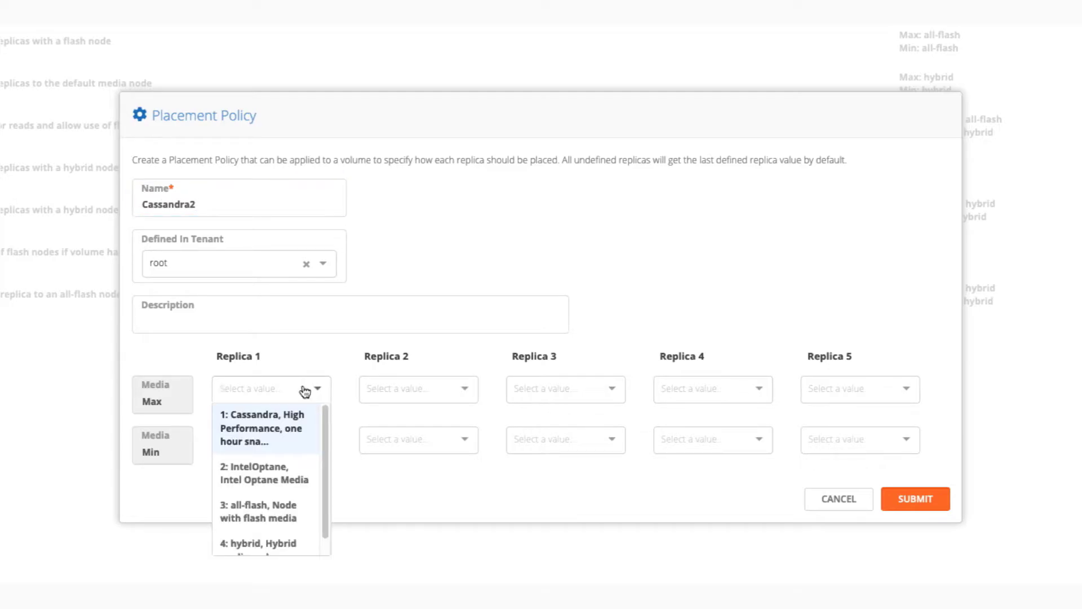
{"action": "left_click", "coordinate": [268, 480]}
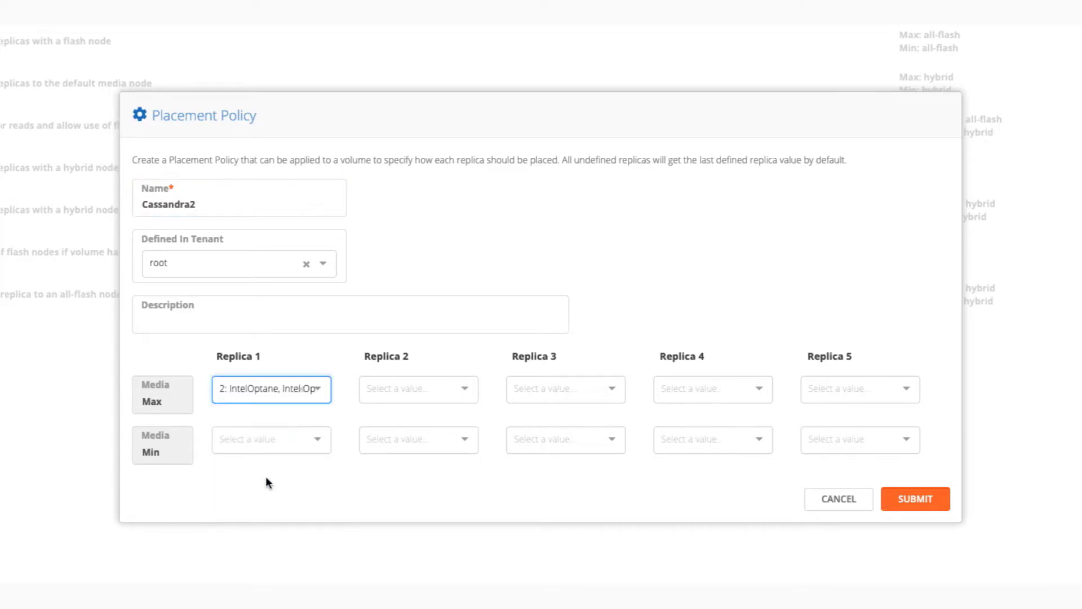
{"action": "left_click", "coordinate": [286, 438]}
{"action": "left_click", "coordinate": [262, 529]}
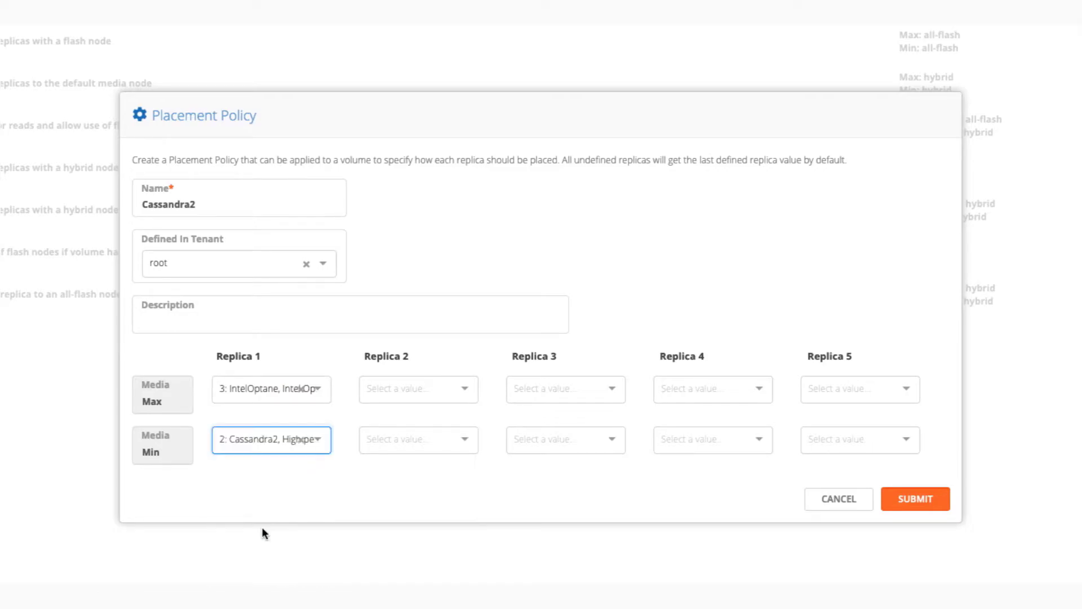
{"action": "left_click", "coordinate": [282, 439]}
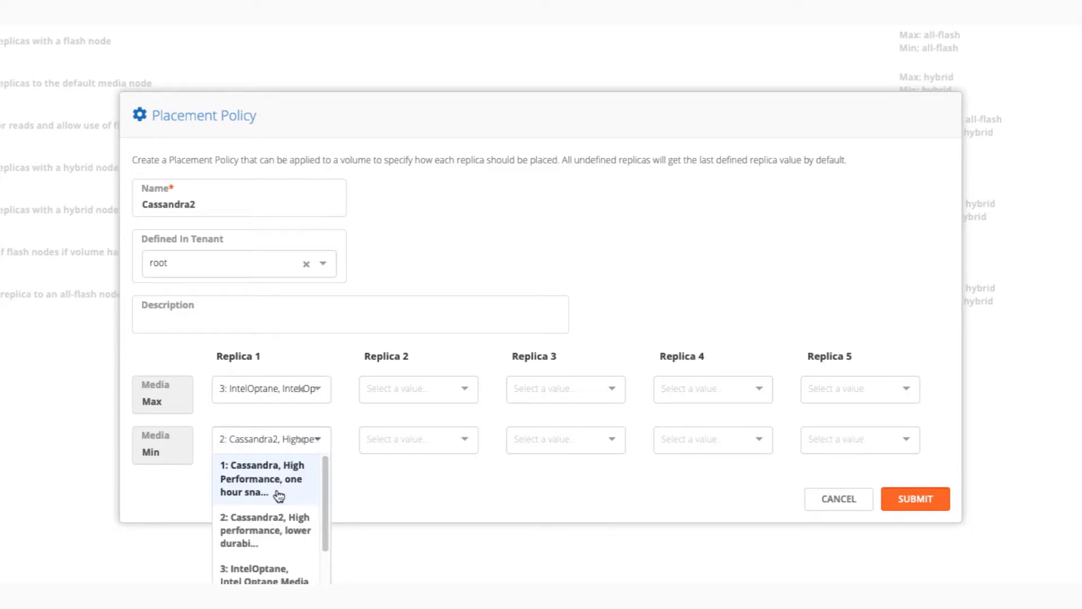
{"action": "left_click", "coordinate": [264, 571]}
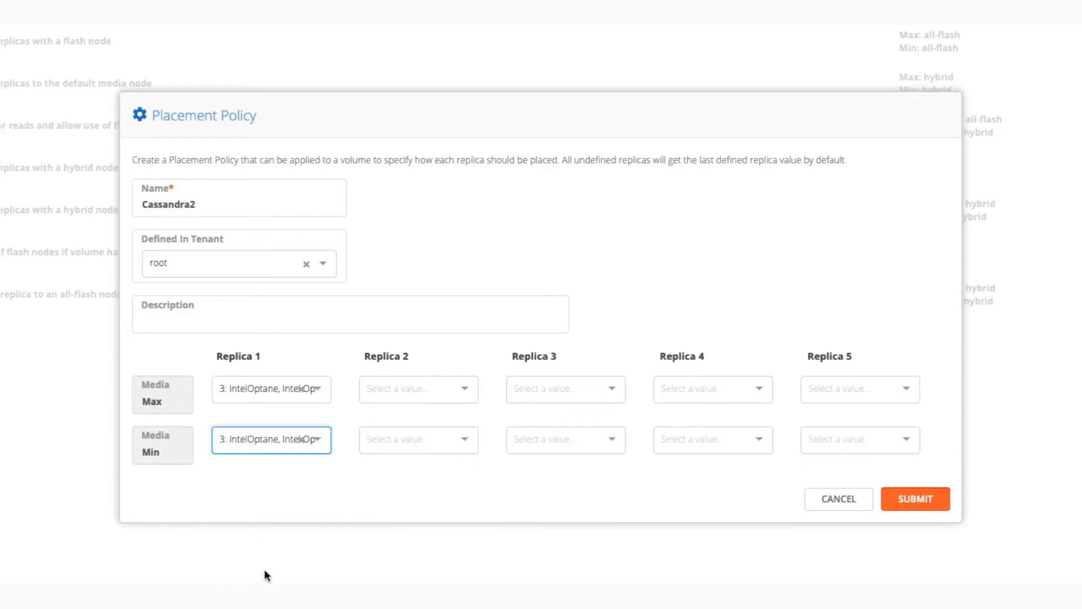
Step: Set both the maximum and minimum media of Replica 1 to Cassandra2
{"action": "left_click", "coordinate": [293, 390]}
{"action": "left_click", "coordinate": [279, 468]}
{"action": "left_click", "coordinate": [299, 440]}
{"action": "left_click", "coordinate": [282, 519]}
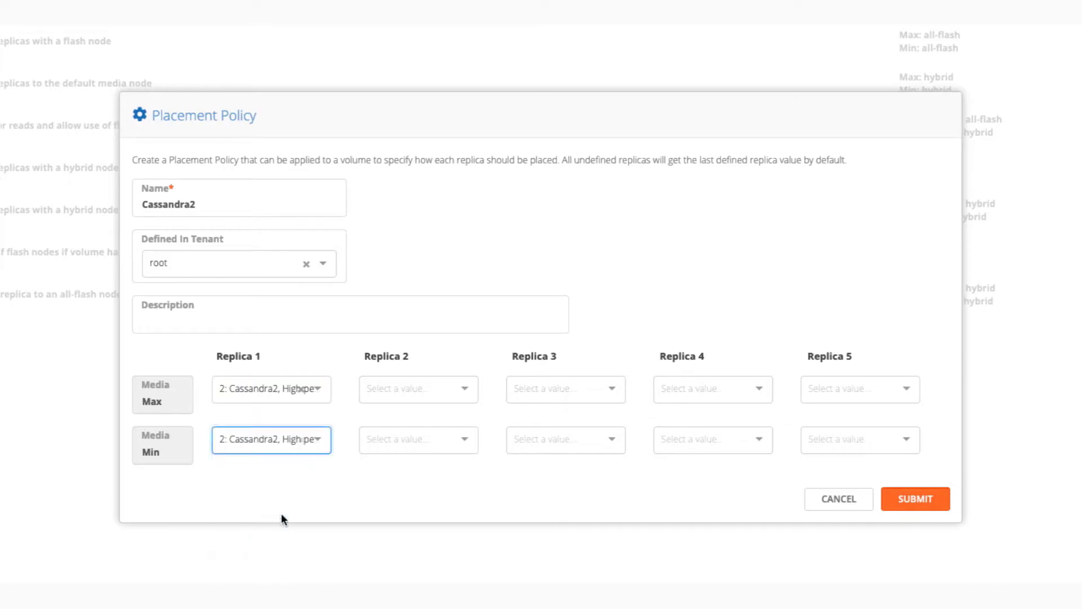
Step: Set both the maximum and minimum media of Replica 2 to Cassandra2 and submit the placement policy
{"action": "left_click", "coordinate": [418, 388]}
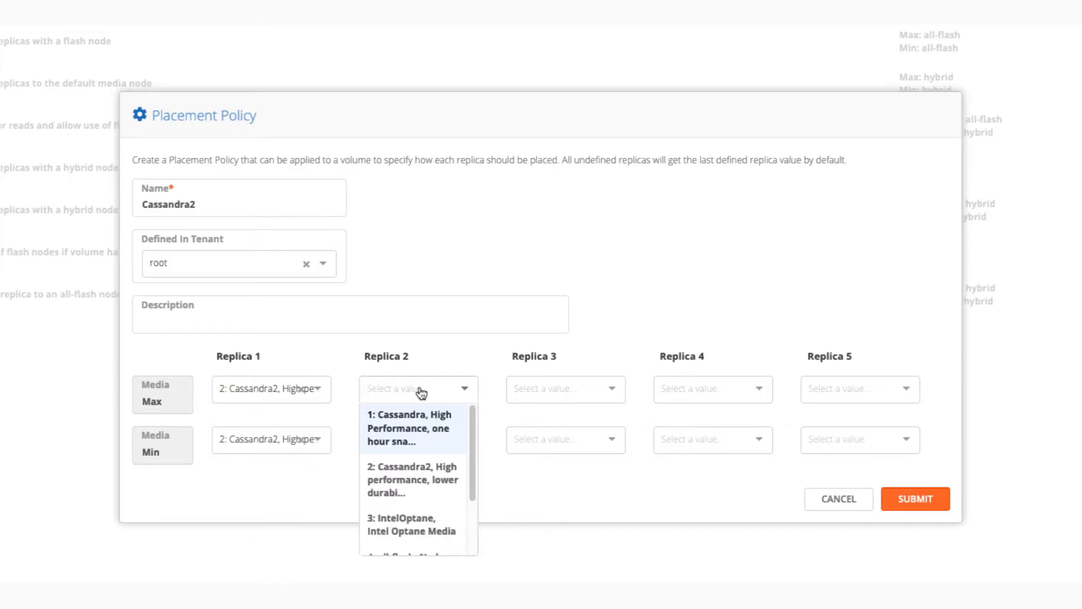
{"action": "left_click", "coordinate": [412, 471]}
{"action": "left_click", "coordinate": [414, 440]}
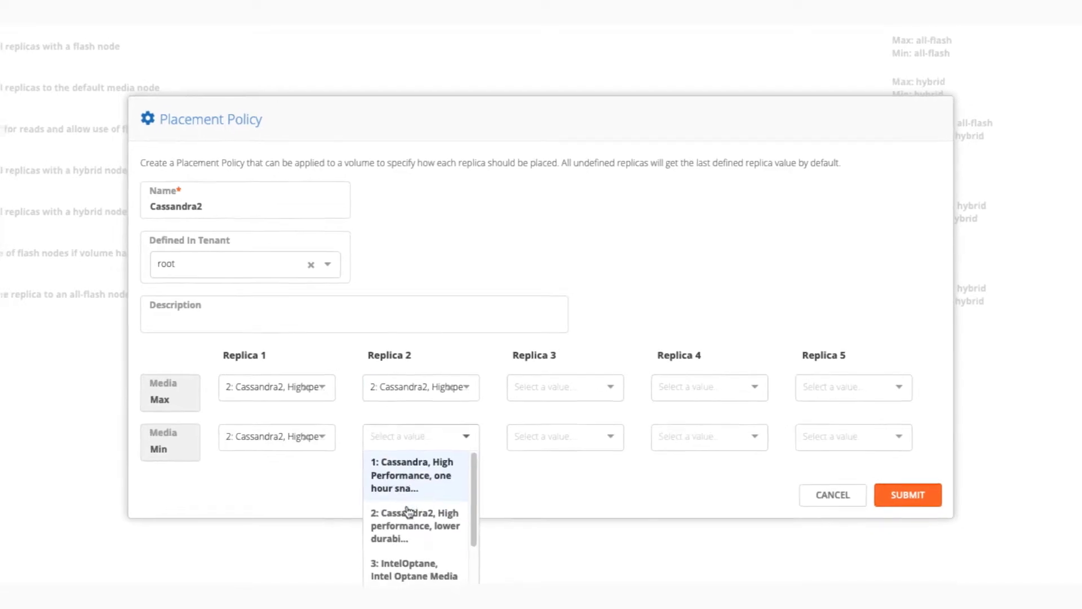
{"action": "left_click", "coordinate": [407, 512]}
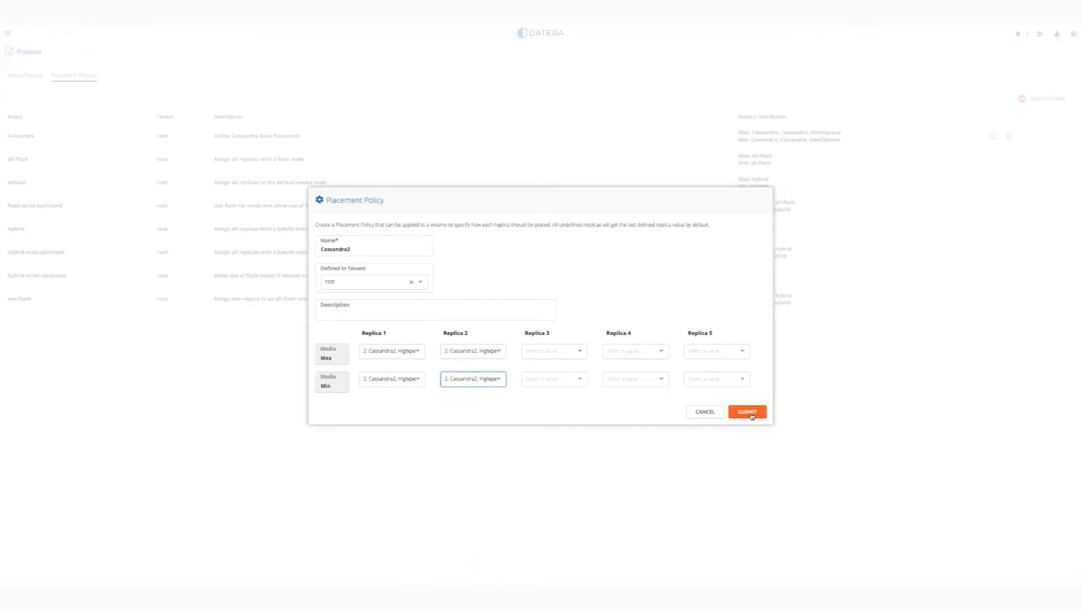
{"action": "left_click", "coordinate": [747, 411]}
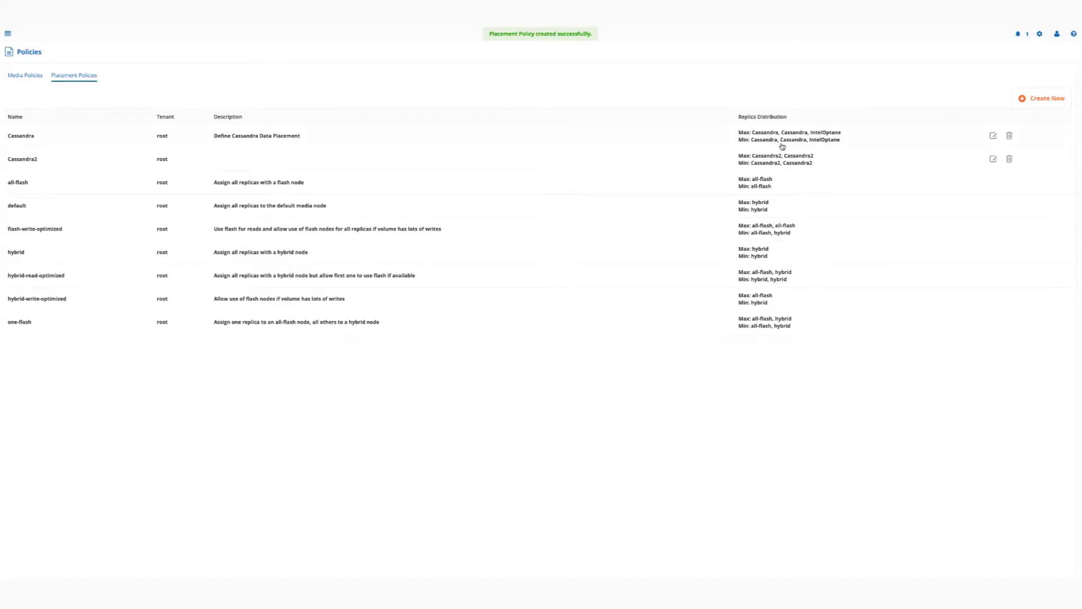
Step: Start a new media policy and name it Persistant_Memory
{"action": "left_click", "coordinate": [23, 77]}
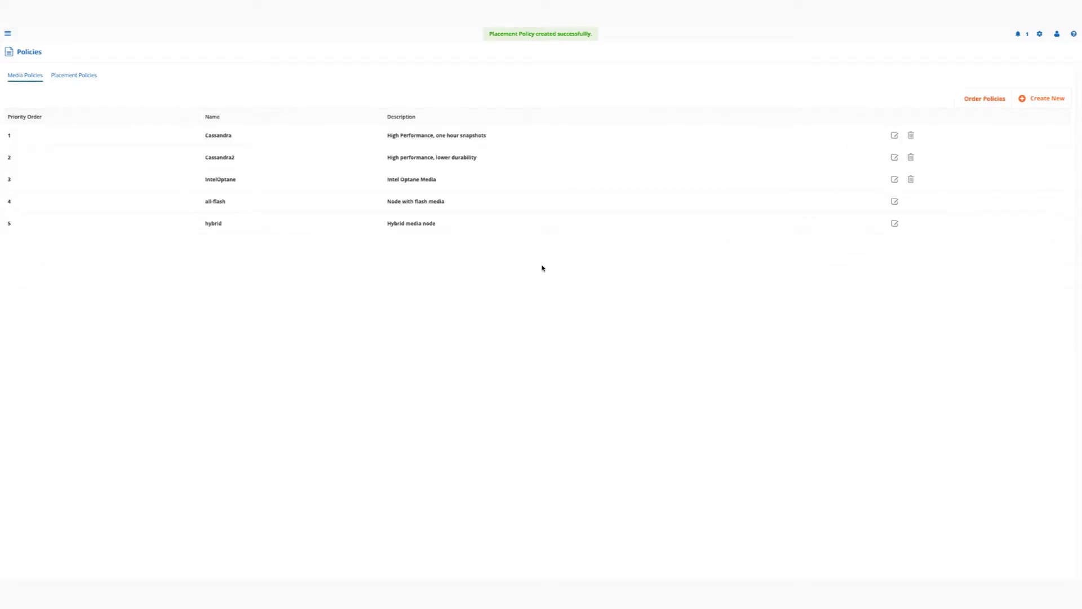
{"action": "left_click", "coordinate": [1049, 99]}
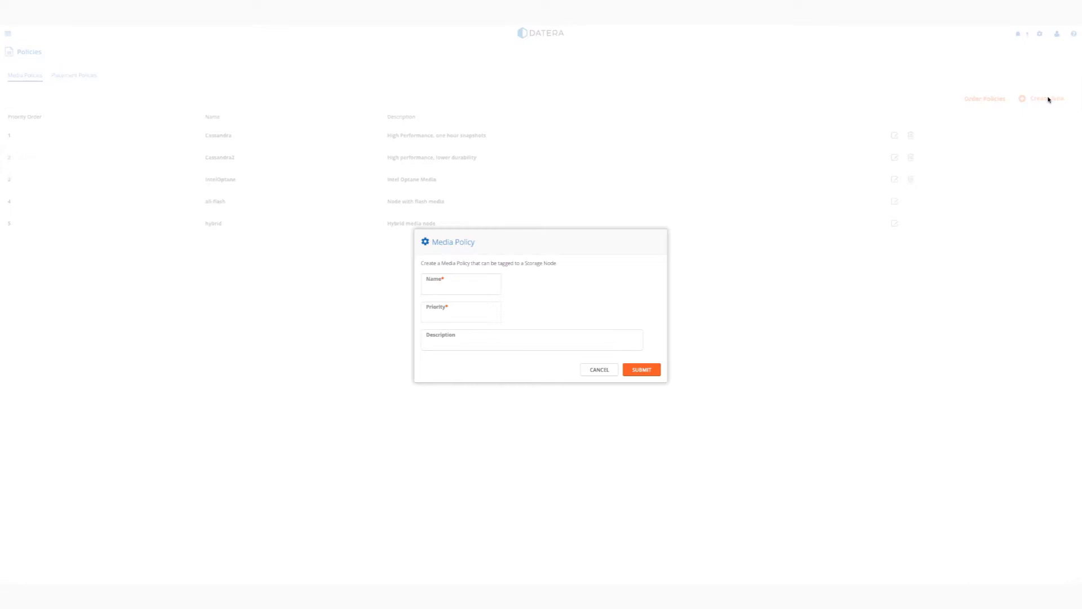
{"action": "left_click", "coordinate": [474, 289]}
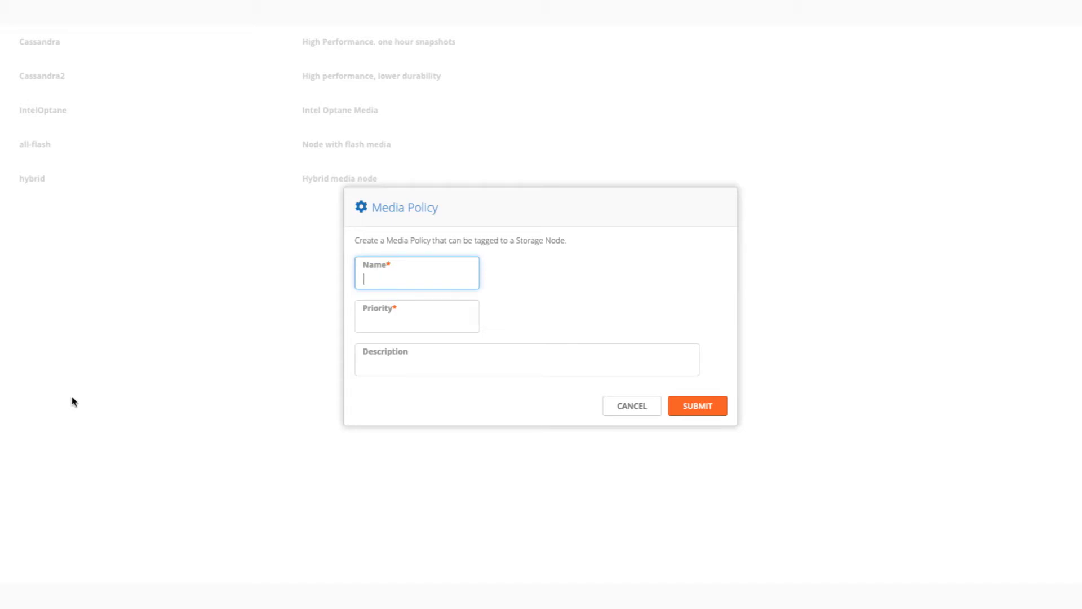
{"action": "type", "text": "sistant"}
{"action": "type", "text": "+Me"}
{"action": "type", "text": "mory"}
{"action": "key", "text": "Left"}
{"action": "key", "text": "Left"}
{"action": "key", "text": "Left"}
{"action": "key", "text": "Left"}
{"action": "key", "text": "Left"}
{"action": "key", "text": "Left"}
{"action": "key", "text": "BackSpace"}
{"action": "type", "text": "_"}
Step: Give the media policy priority 1 and the description Low Latency, and submit it
{"action": "left_click", "coordinate": [408, 320]}
{"action": "type", "text": "1"}
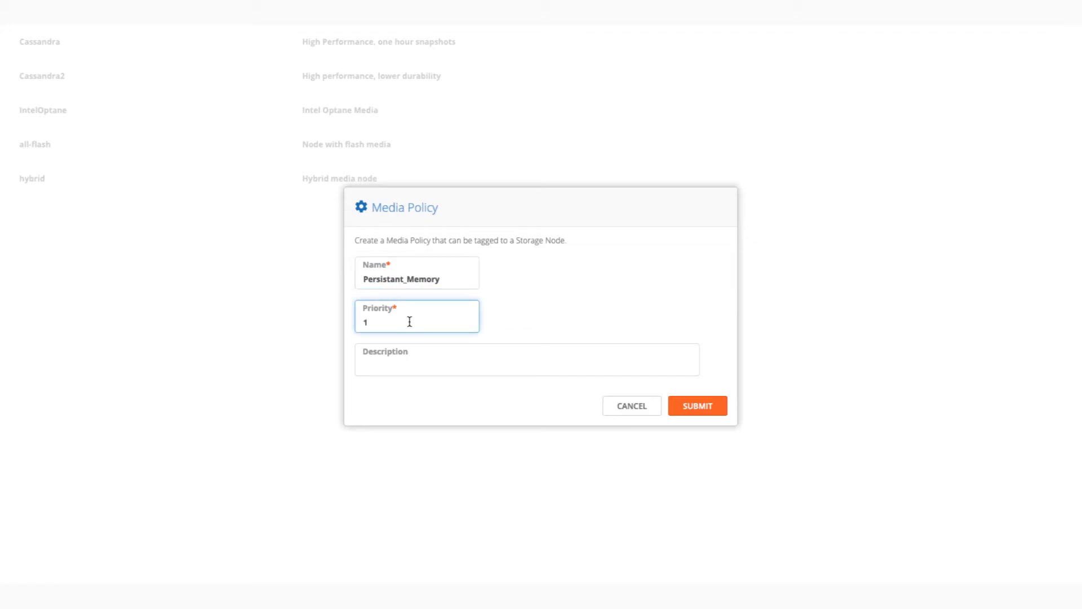
{"action": "left_click", "coordinate": [419, 356]}
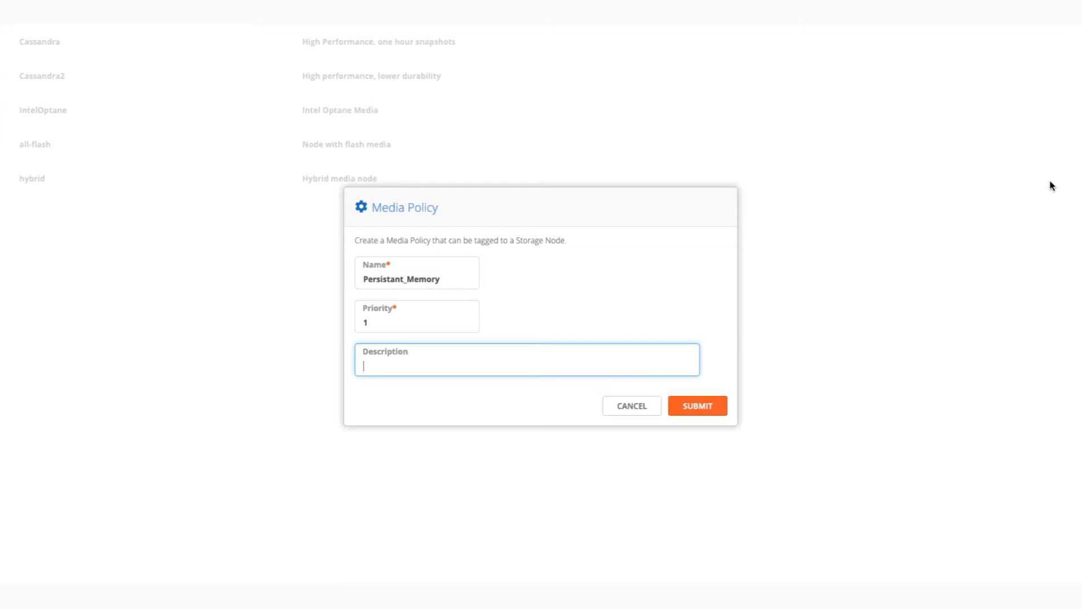
{"action": "type", "text": "Low Latency"}
{"action": "left_click", "coordinate": [698, 406]}
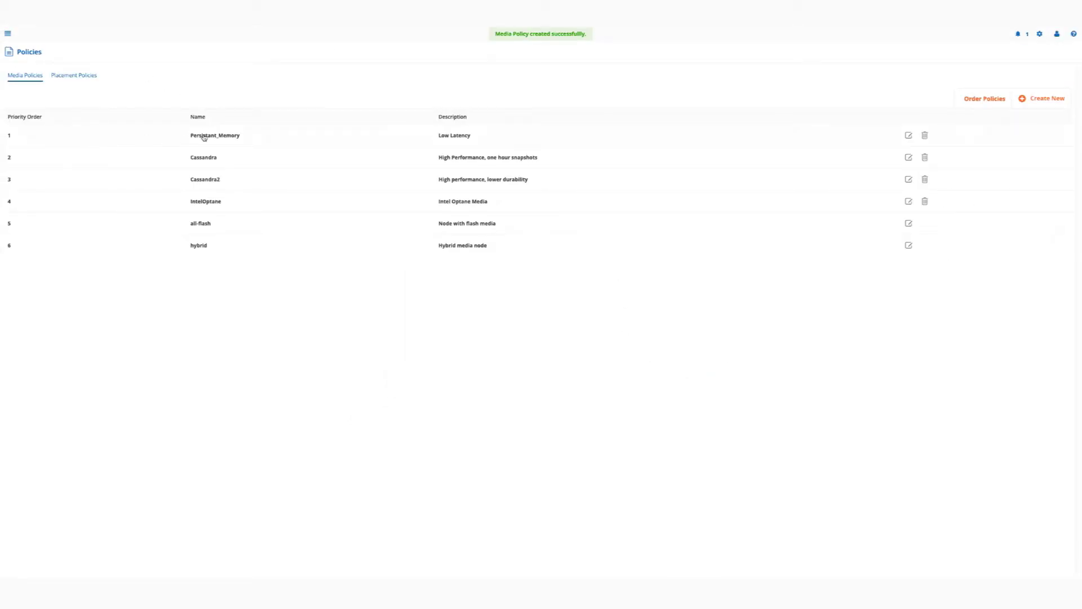
Step: Start a new placement policy and name it Low_latency
{"action": "left_click", "coordinate": [83, 78]}
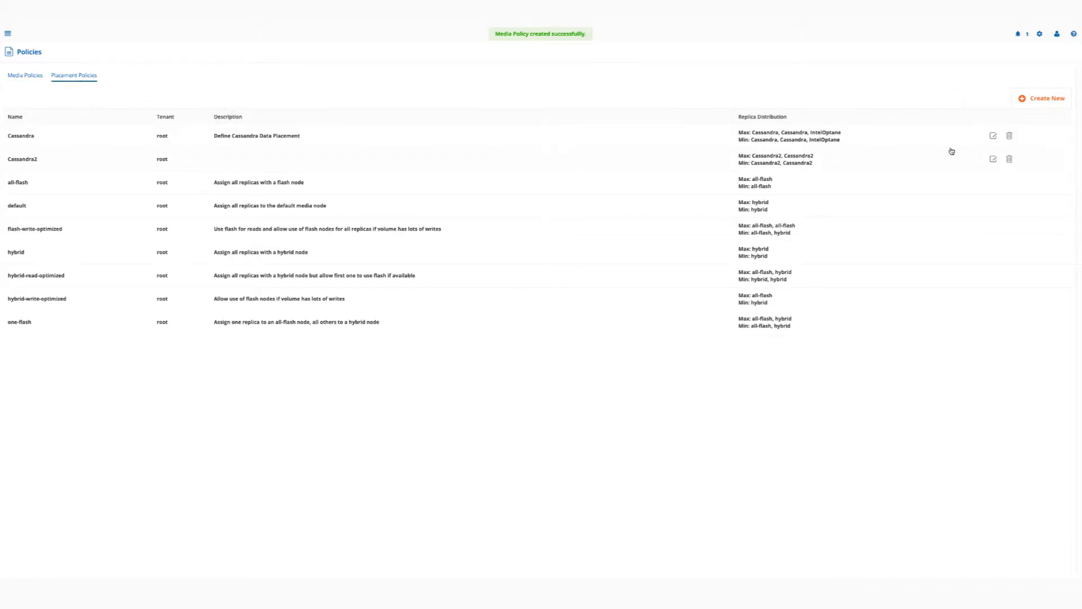
{"action": "left_click", "coordinate": [1042, 98]}
{"action": "left_click", "coordinate": [368, 248]}
{"action": "type", "text": "Low"}
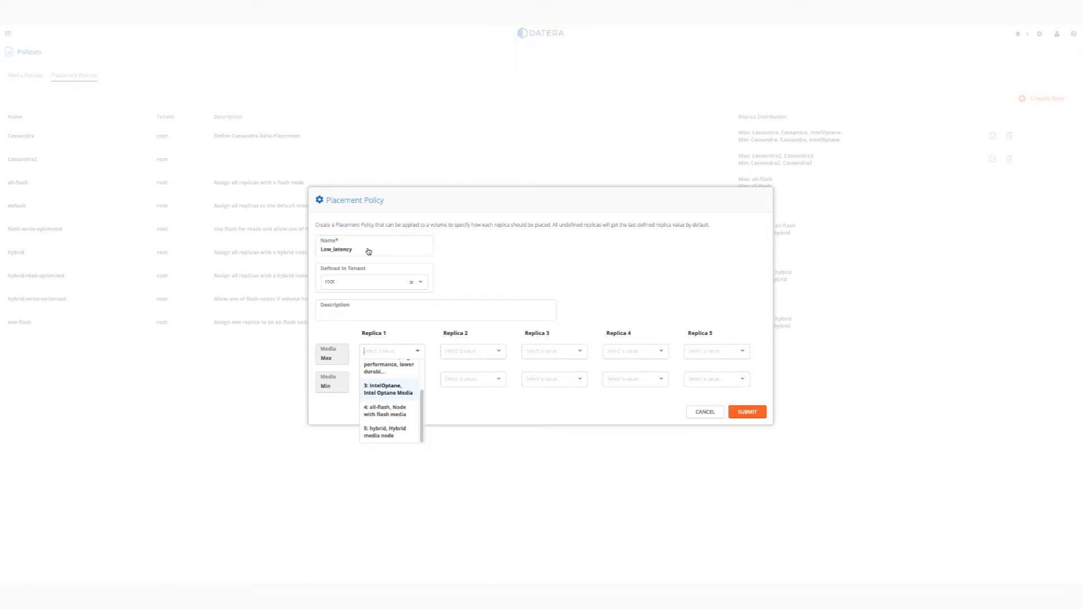
Step: Set both the maximum and minimum media of Replica 1 to Cassandra and submit the Low_latency placement policy
{"action": "key", "text": "Up"}
{"action": "key", "text": "Up"}
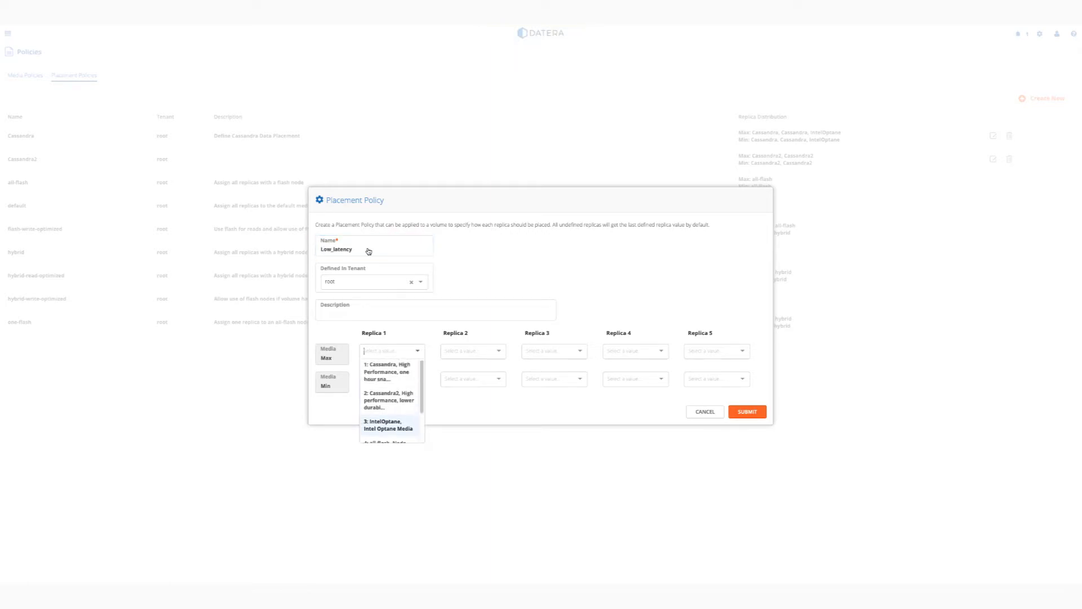
{"action": "left_click", "coordinate": [393, 372]}
{"action": "left_click", "coordinate": [393, 378]}
{"action": "left_click", "coordinate": [394, 398]}
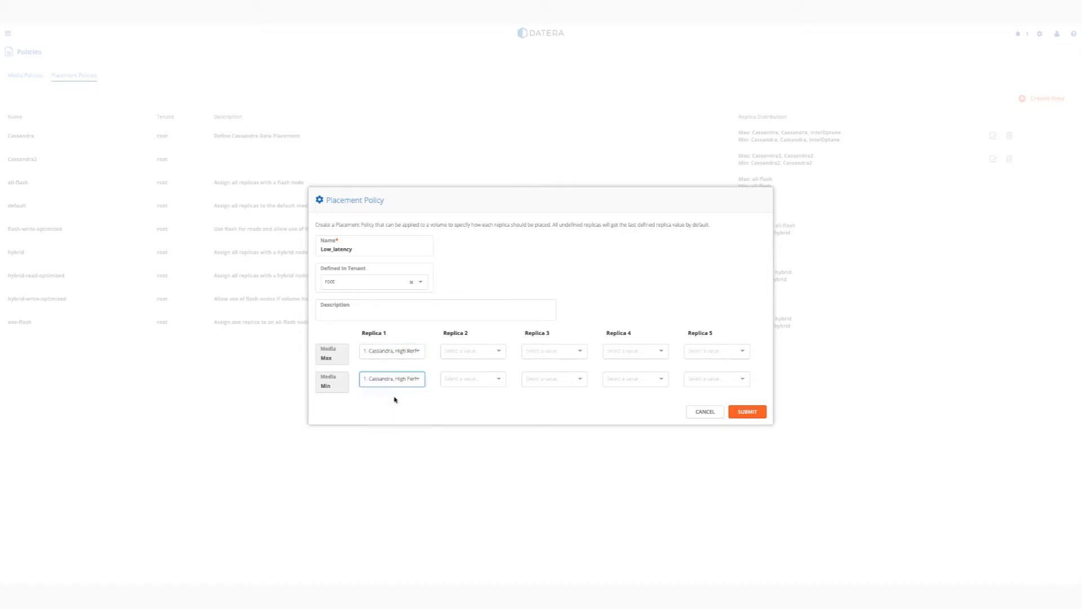
{"action": "left_click", "coordinate": [747, 414]}
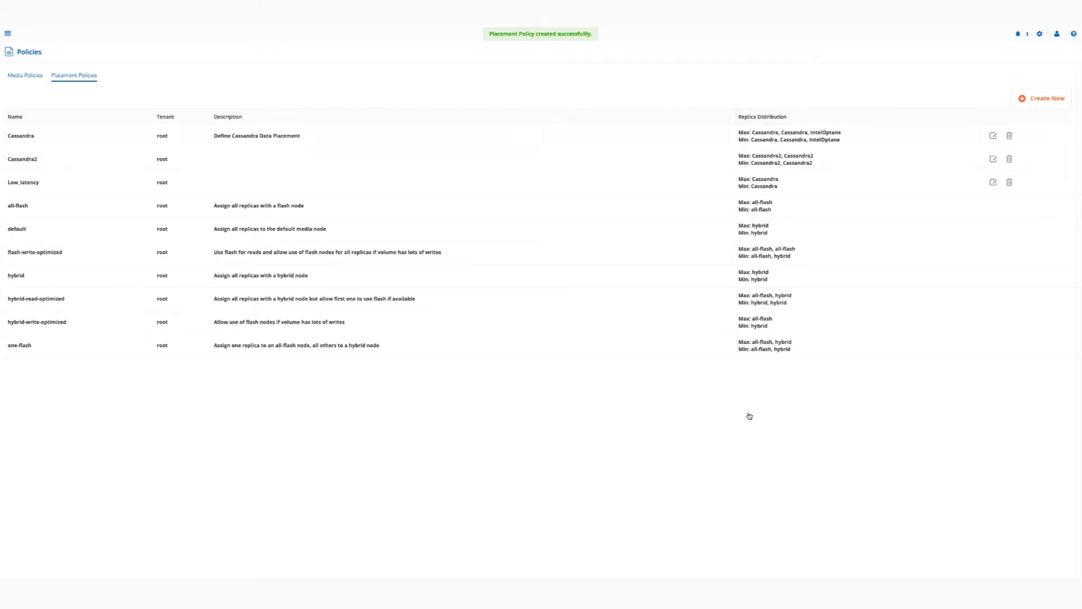
Step: Start provisioning storage for a new application instance and name it Cassandra_High_Snapshot
{"action": "left_click", "coordinate": [28, 75]}
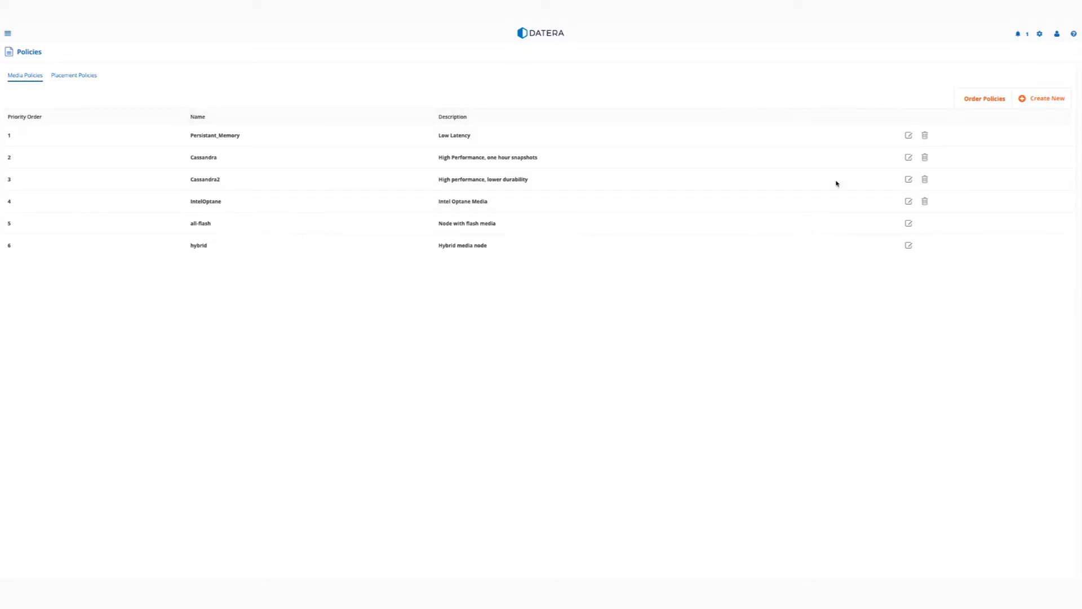
{"action": "left_click", "coordinate": [8, 35]}
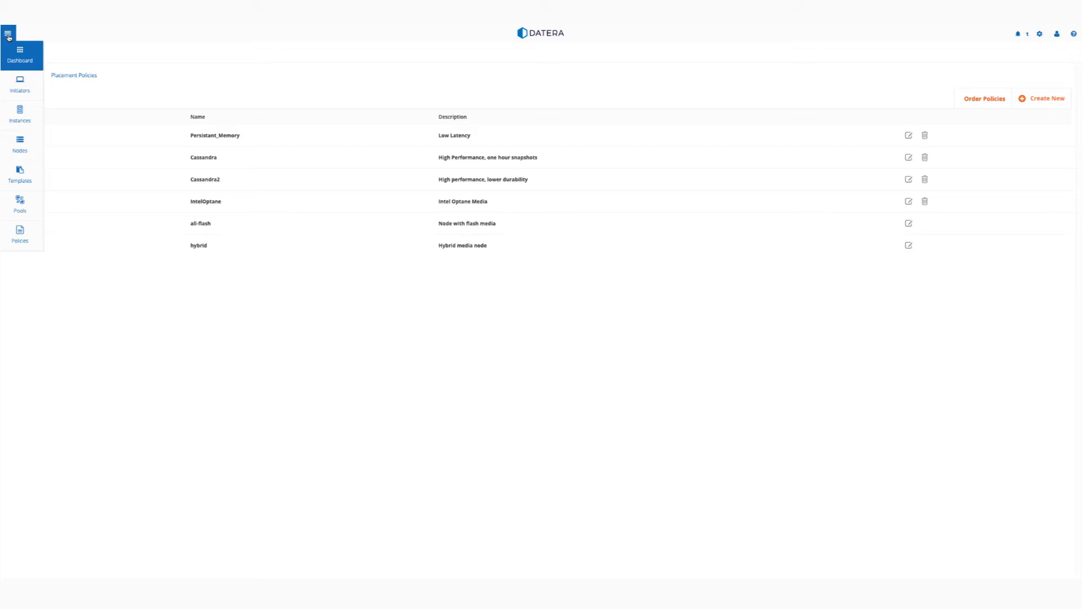
{"action": "left_click", "coordinate": [19, 113]}
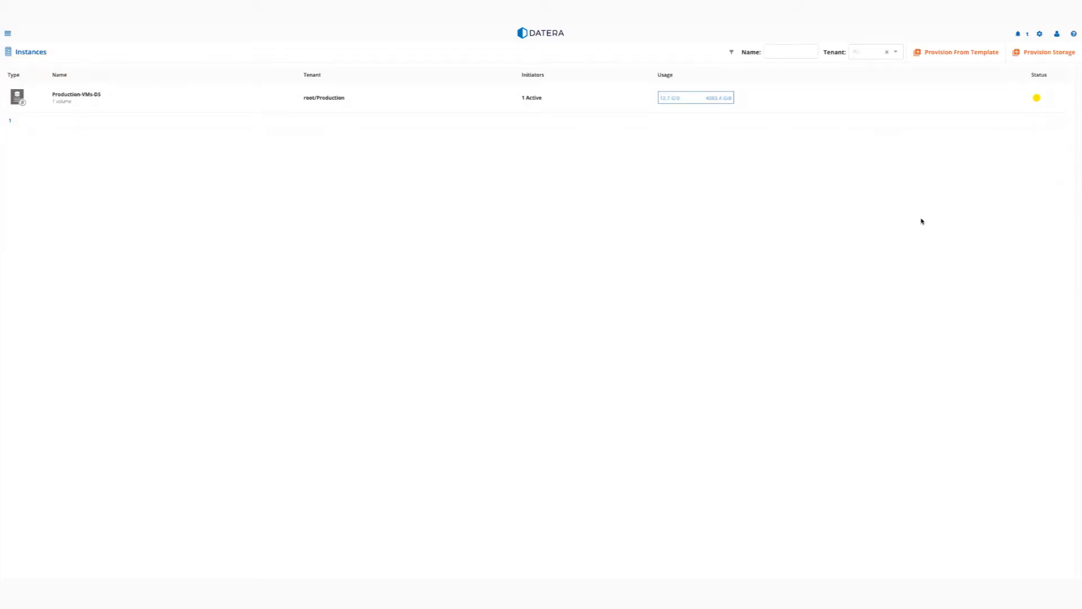
{"action": "left_click", "coordinate": [1039, 55]}
{"action": "left_click", "coordinate": [104, 99]}
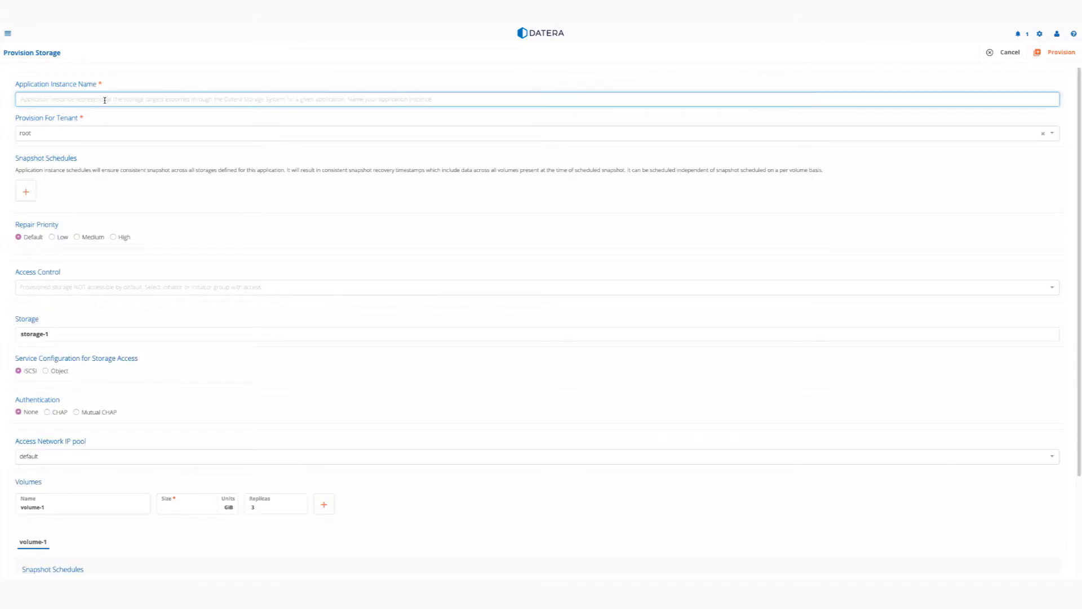
{"action": "type", "text": "cassand"}
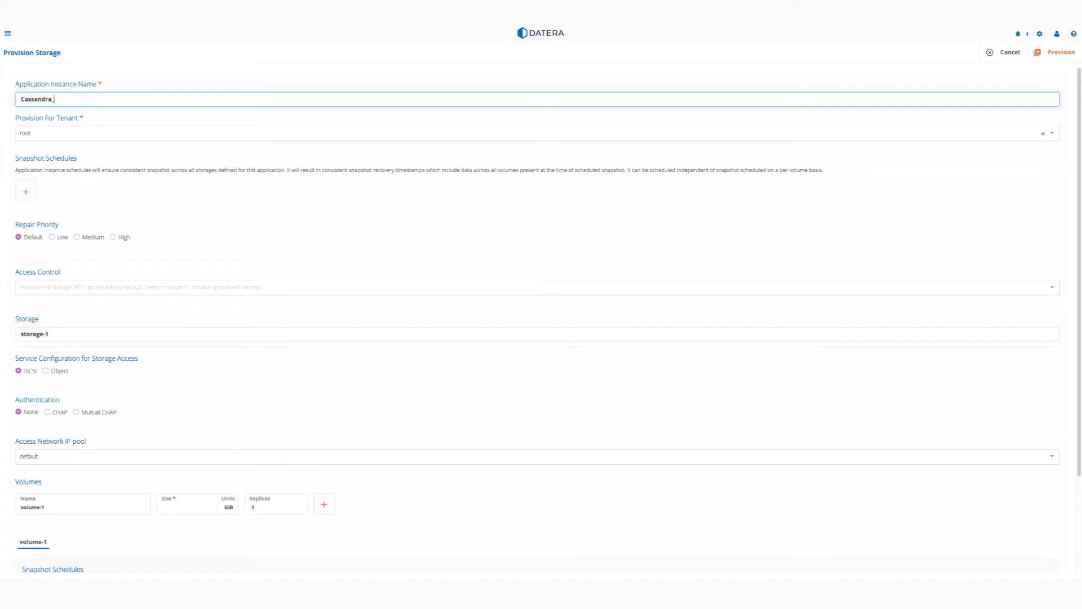
{"action": "type", "text": "ra_High_Snapshot"}
Step: Add a 15-minute application snapshot schedule with a retention count of 10 and set the repair priority to High
{"action": "left_click", "coordinate": [31, 194]}
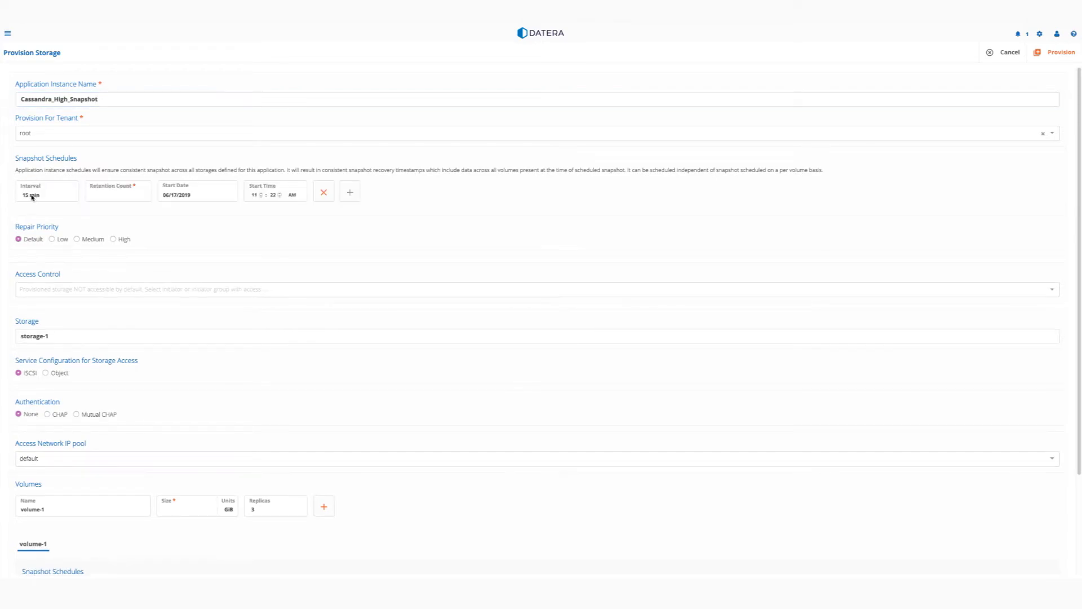
{"action": "left_click", "coordinate": [110, 193]}
{"action": "type", "text": "10"}
{"action": "key", "text": "Tab"}
{"action": "left_click", "coordinate": [349, 246]}
{"action": "left_click", "coordinate": [113, 239]}
Step: Enable QoS limits on volume-1 with 10000 total, 4000 read and 6000 write IOPS, and set its storage placement to Low_latency
{"action": "scroll", "coordinate": [103, 303], "scroll_direction": "down", "scroll_amount": 2}
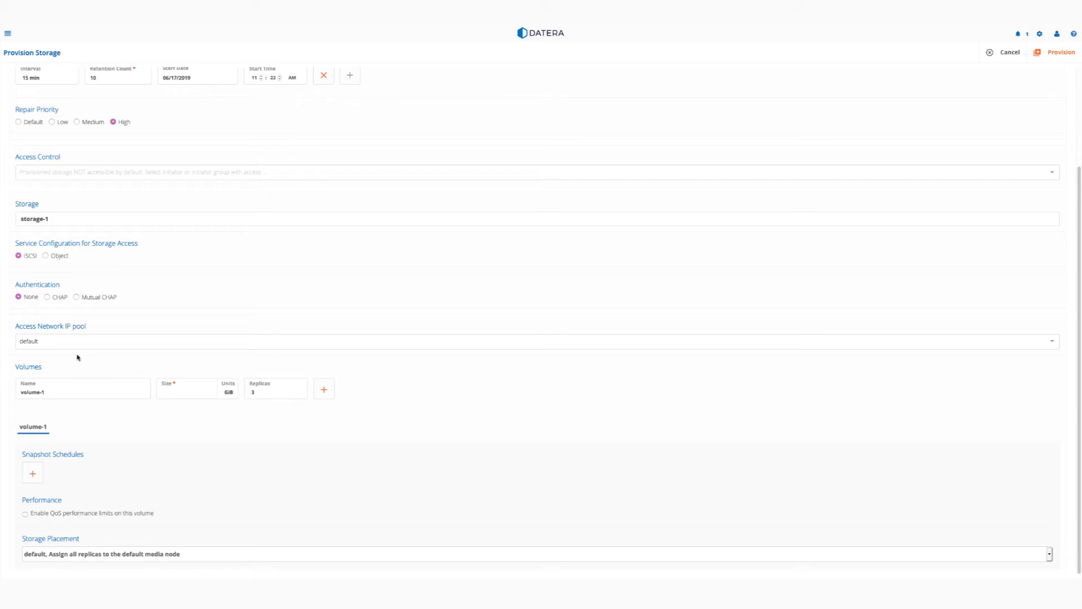
{"action": "left_click", "coordinate": [26, 514]}
{"action": "scroll", "coordinate": [216, 505], "scroll_direction": "down", "scroll_amount": 1}
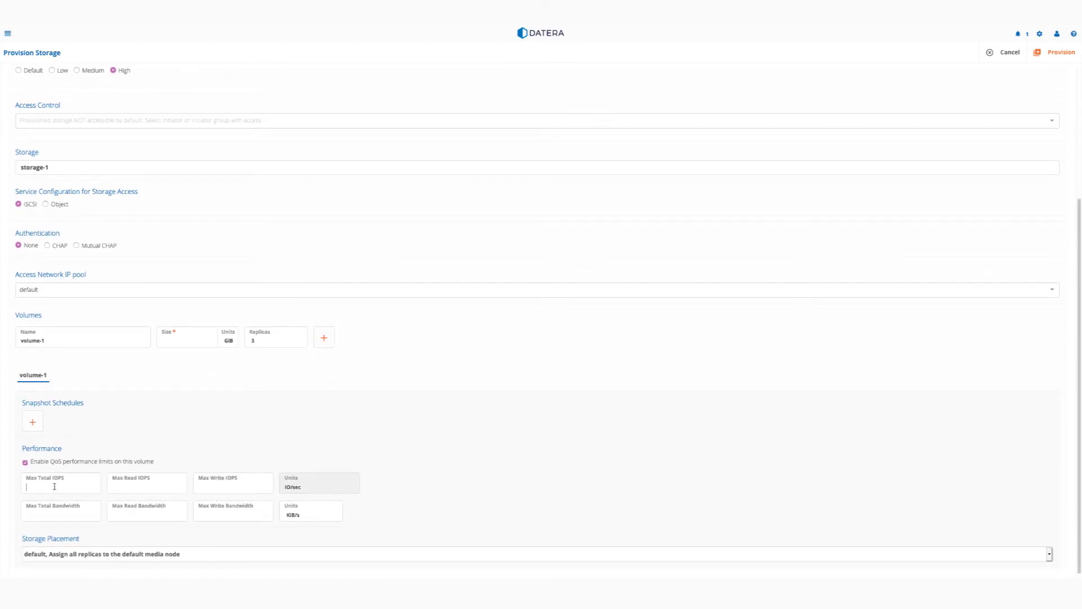
{"action": "type", "text": "10000"}
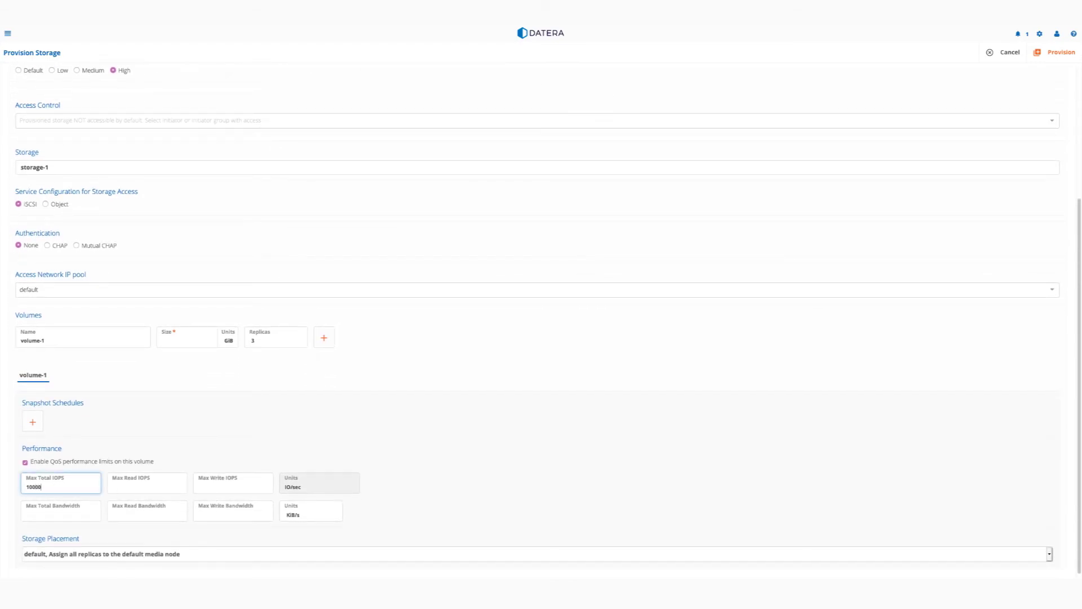
{"action": "left_click", "coordinate": [141, 479]}
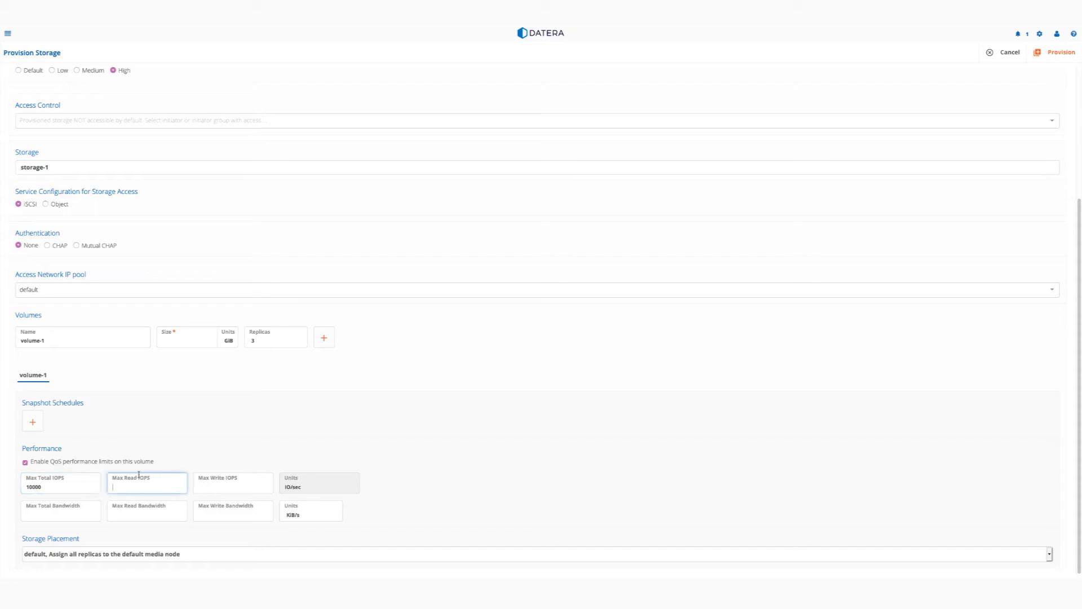
{"action": "type", "text": "4000"}
{"action": "key", "text": "Tab"}
{"action": "type", "text": "6"}
{"action": "left_click", "coordinate": [1049, 554]}
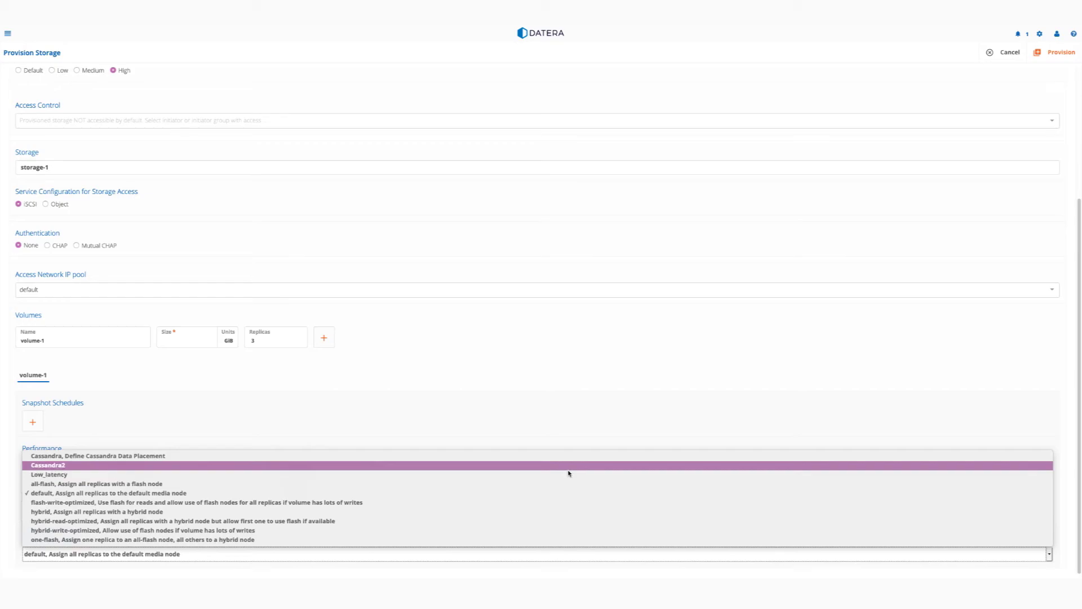
{"action": "left_click", "coordinate": [568, 472]}
Step: Set the size of volume-1 to 25 GiB and its replica count to 2
{"action": "scroll", "coordinate": [569, 473], "scroll_direction": "up", "scroll_amount": 2}
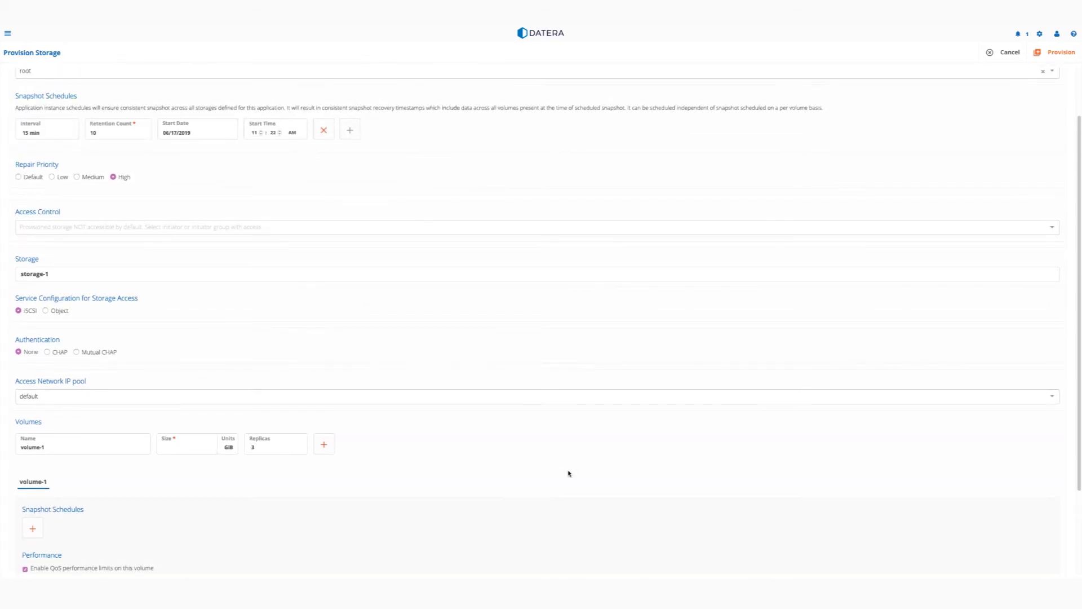
{"action": "left_click", "coordinate": [198, 445]}
{"action": "type", "text": "25"}
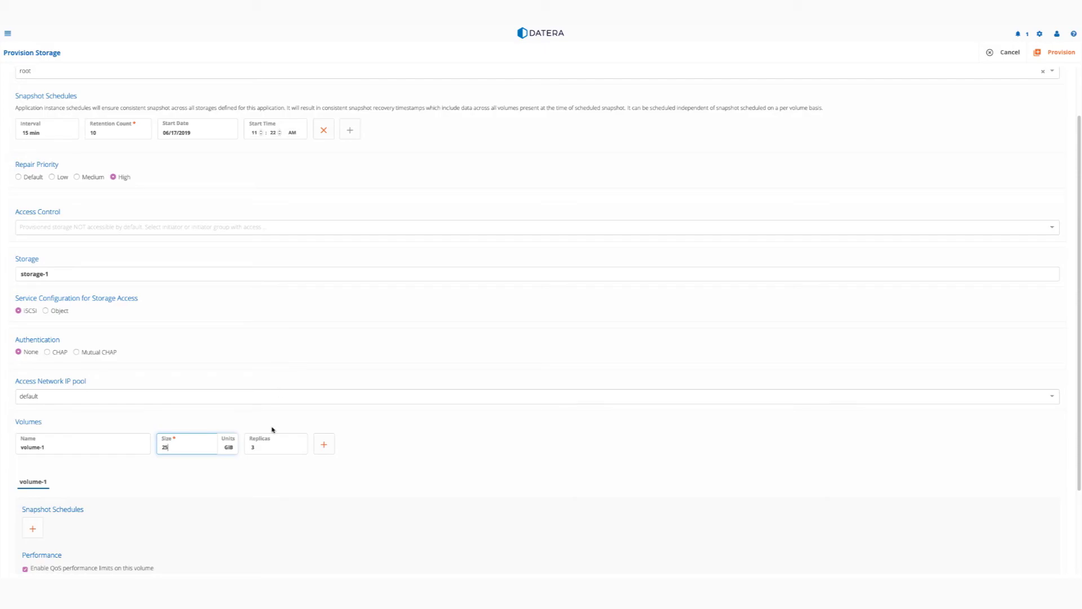
{"action": "double_click", "coordinate": [270, 447]}
{"action": "type", "text": "4"}
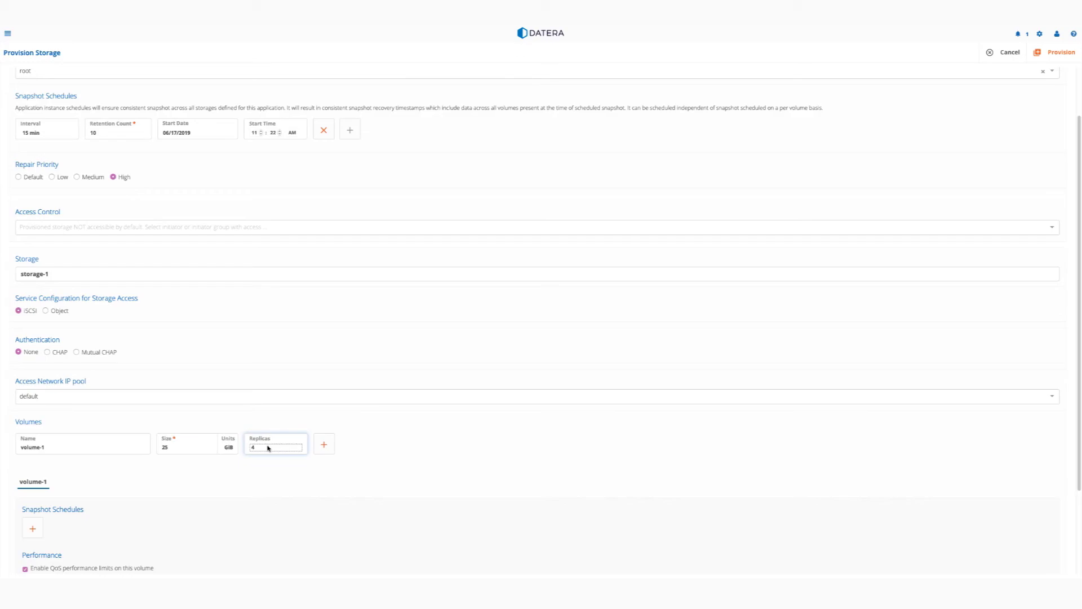
{"action": "left_click", "coordinate": [270, 447]}
{"action": "left_click", "coordinate": [267, 423]}
{"action": "scroll", "coordinate": [270, 479], "scroll_direction": "down", "scroll_amount": 2}
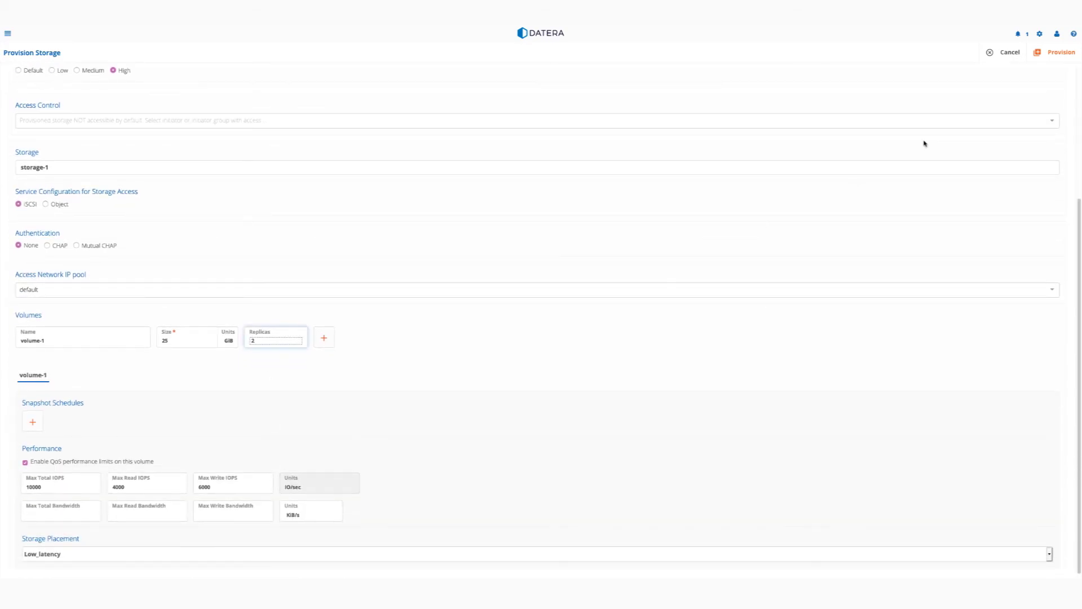
Step: Provision the Cassandra_High_Snapshot instance and show the details of its storage-1
{"action": "left_click", "coordinate": [1059, 51]}
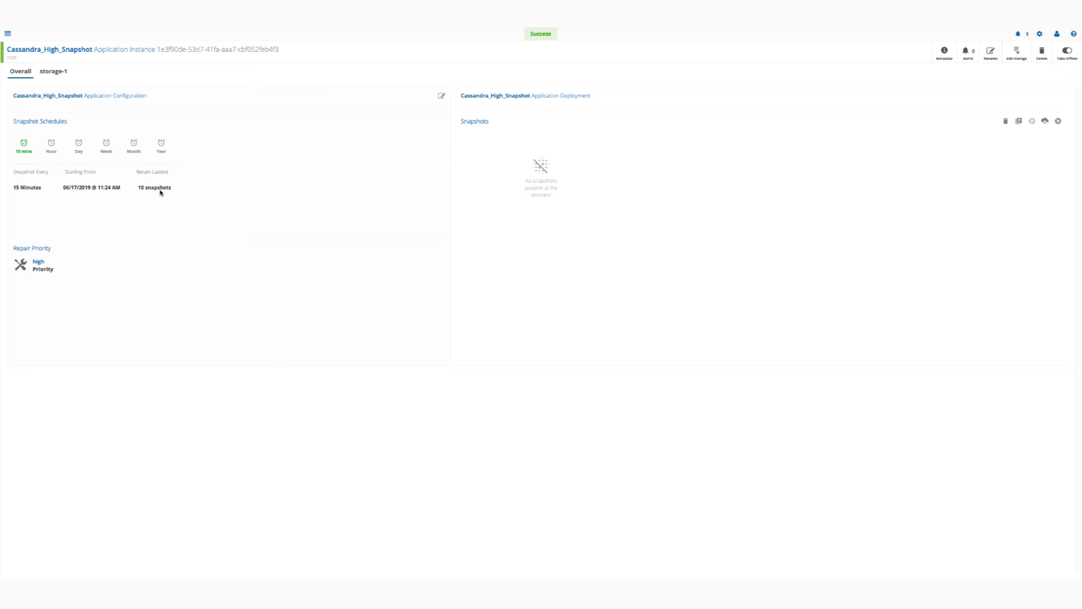
{"action": "left_click", "coordinate": [59, 72]}
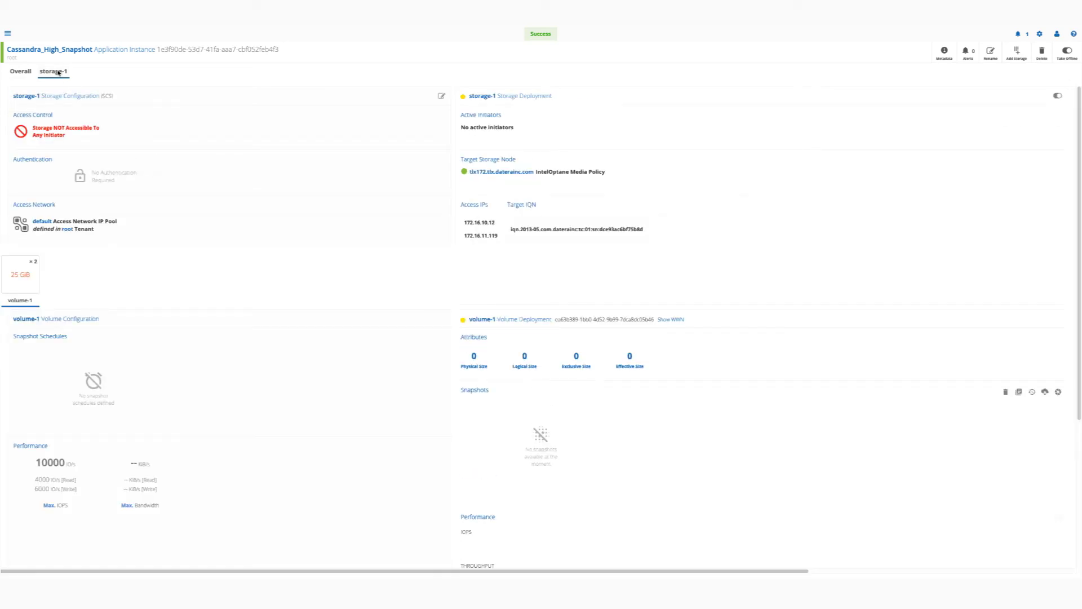